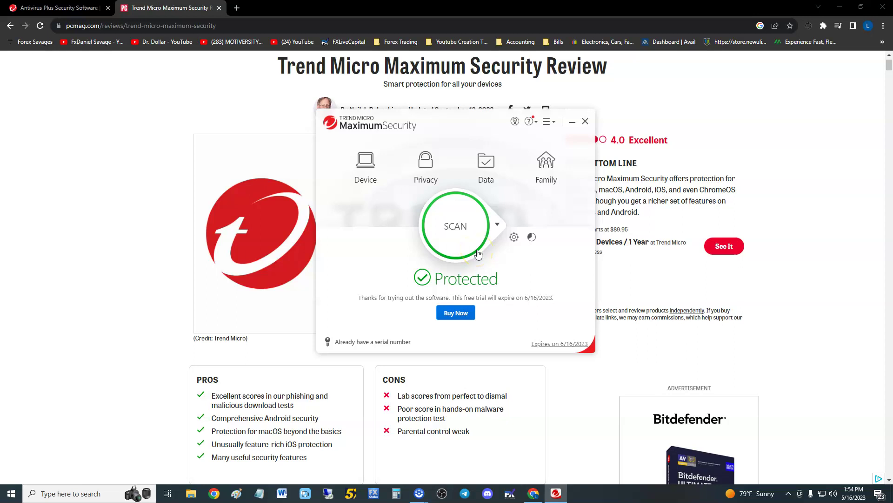
Open the Antivirus+ tab and scroll the comparison table to the $49.95, $39.95 and $19.95 prices.
left_click(37, 8)
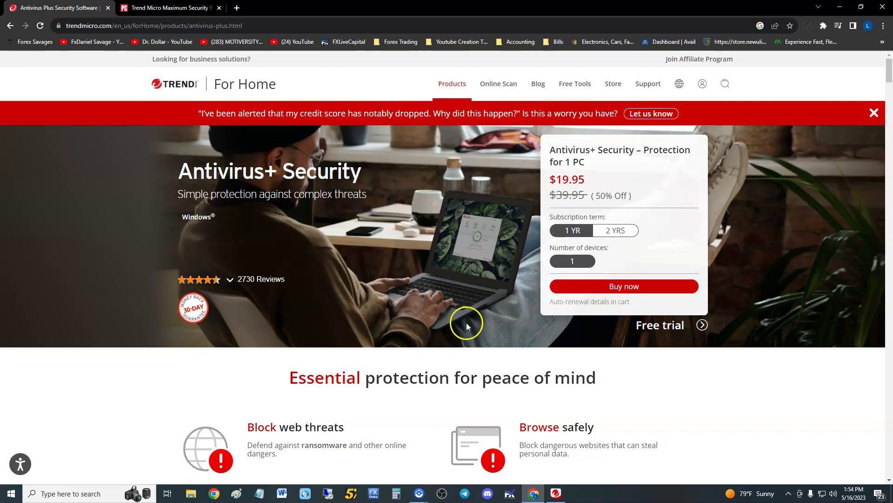
scroll(399, 241, "down", 4)
scroll(442, 307, "down", 20)
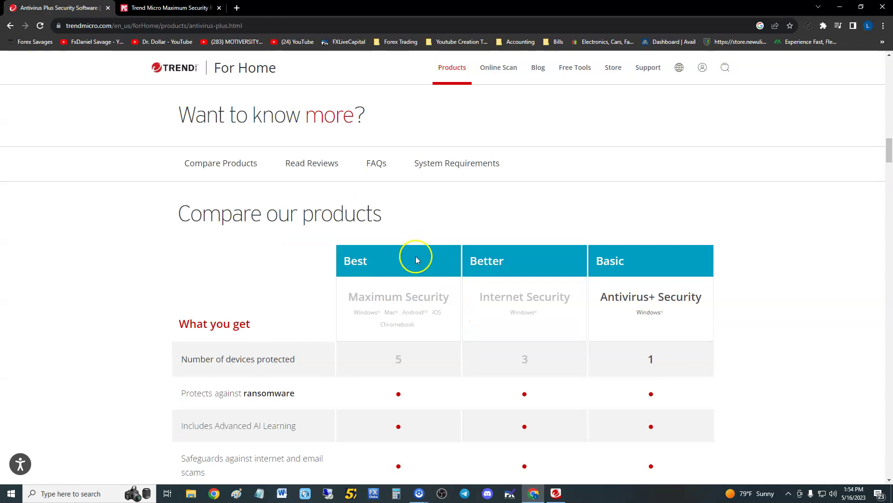
scroll(437, 255, "down", 3)
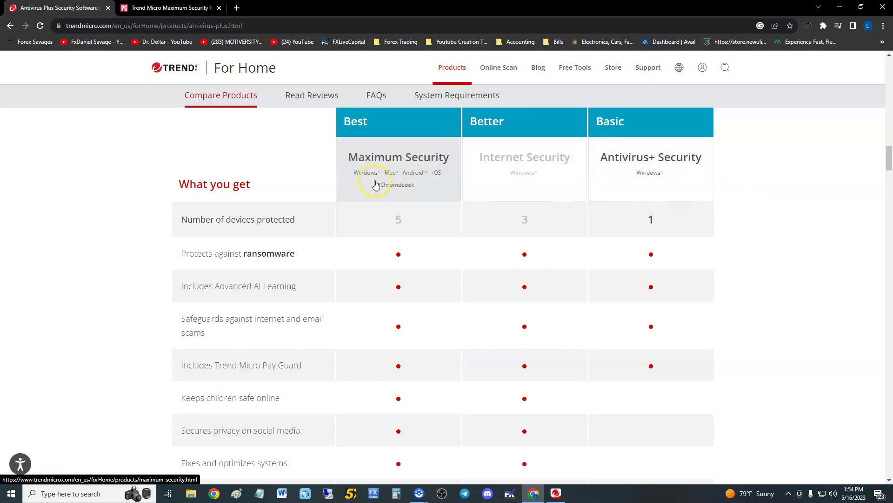
scroll(399, 186, "down", 2)
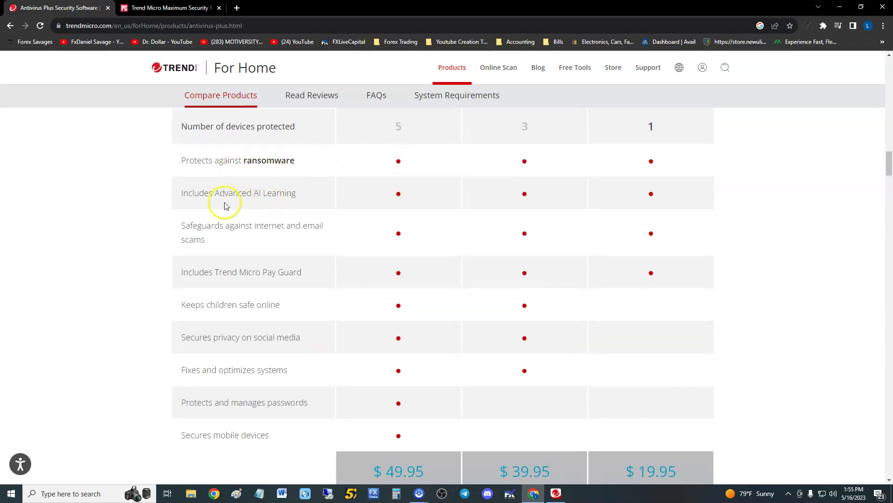
scroll(344, 205, "down", 1)
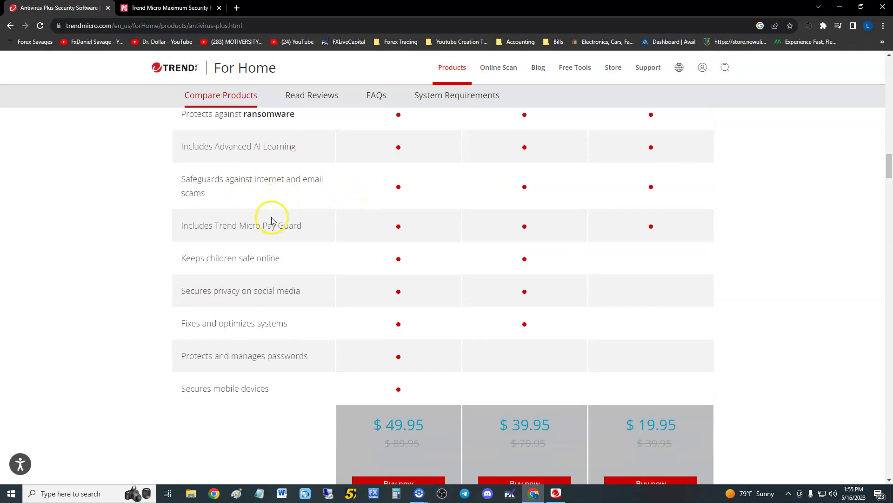
scroll(321, 235, "down", 1)
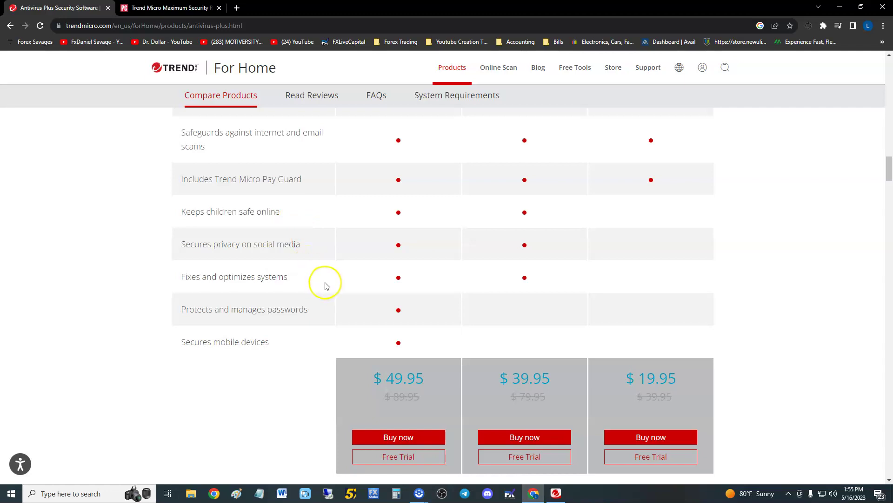
scroll(351, 316, "down", 1)
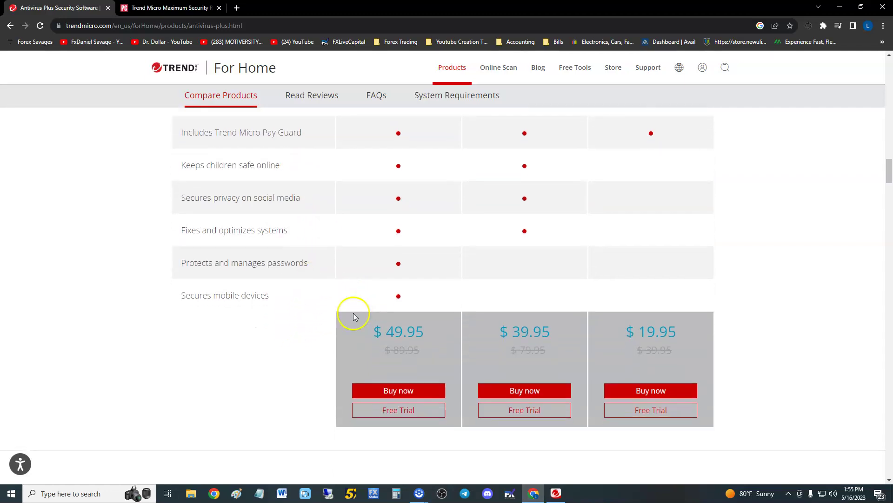
scroll(326, 268, "down", 2)
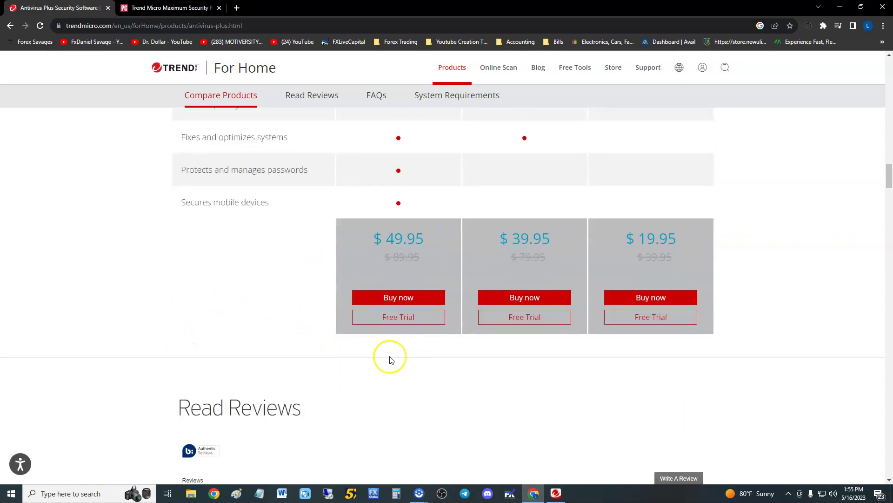
scroll(390, 360, "up", 1)
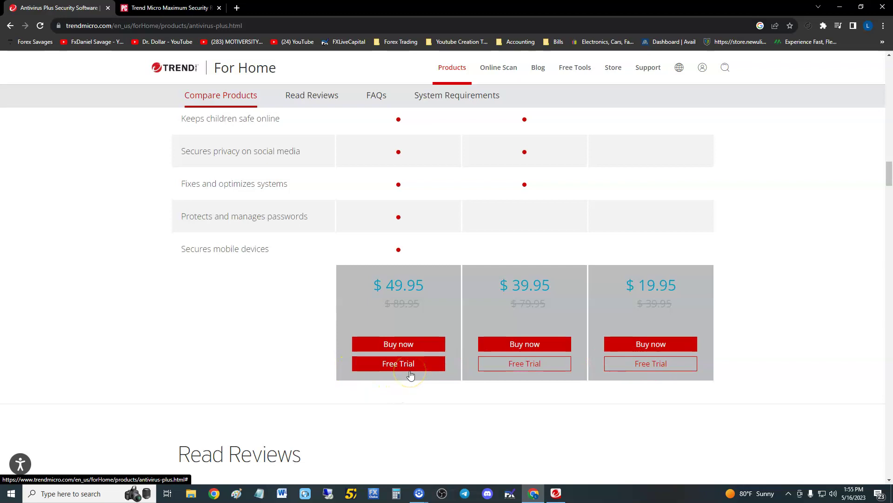
Switch to the PCMag review tab and place the Maximum Security window on the right.
left_click(556, 494)
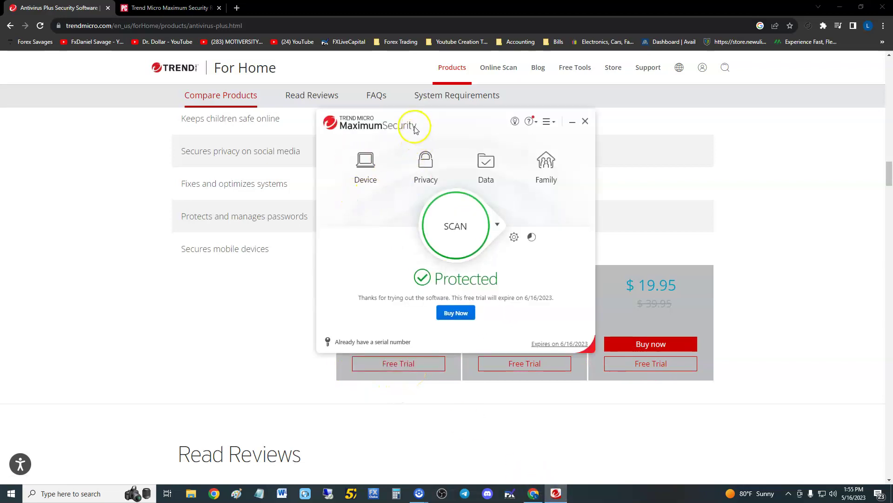
left_click_drag(416, 129, 413, 138)
left_click(487, 237)
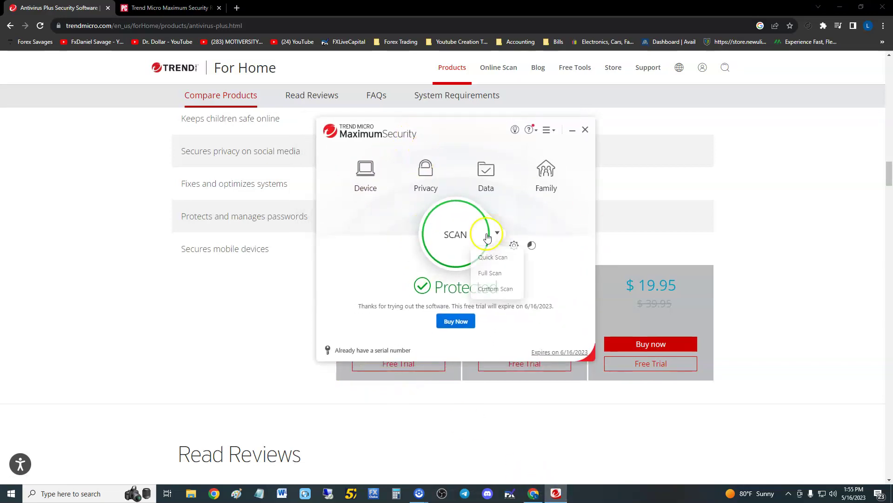
left_click(189, 8)
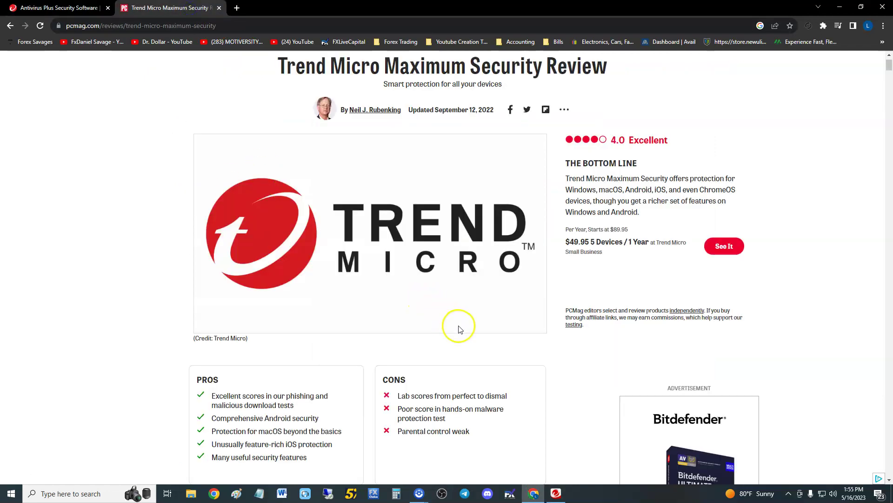
scroll(458, 324, "down", 3)
left_click(556, 493)
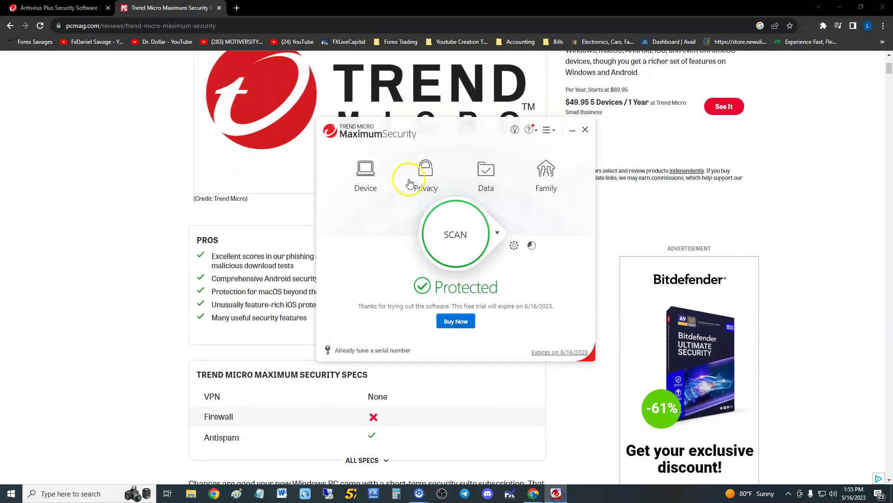
left_click_drag(369, 126, 602, 159)
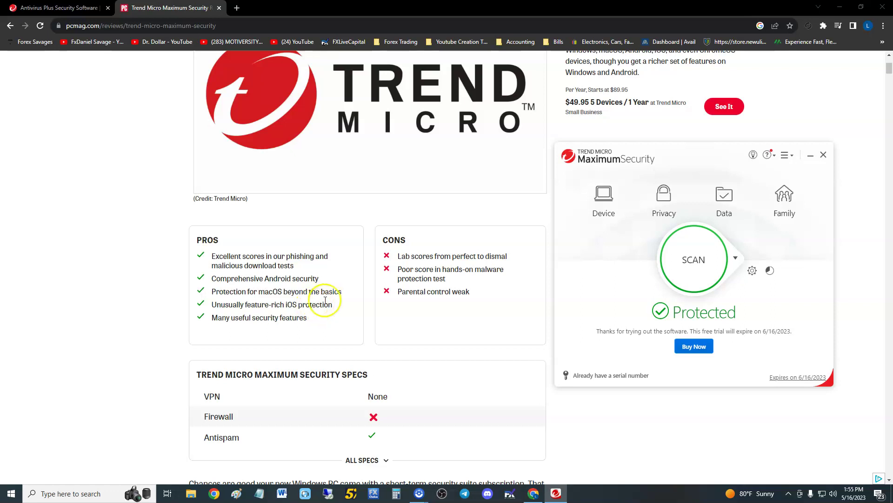
Highlight the macOS protection pro and the 'Lab scores from perfect to dismal' con beside the app.
left_click_drag(274, 291, 333, 291)
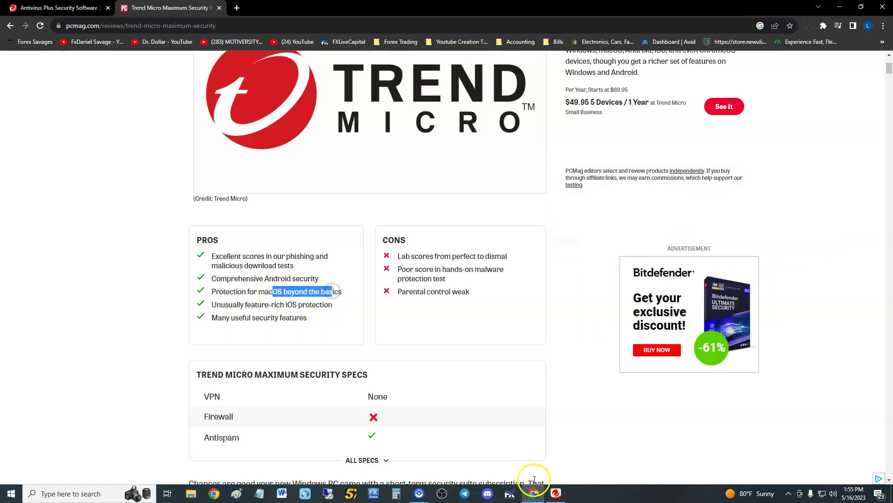
left_click(556, 493)
left_click_drag(663, 156, 521, 161)
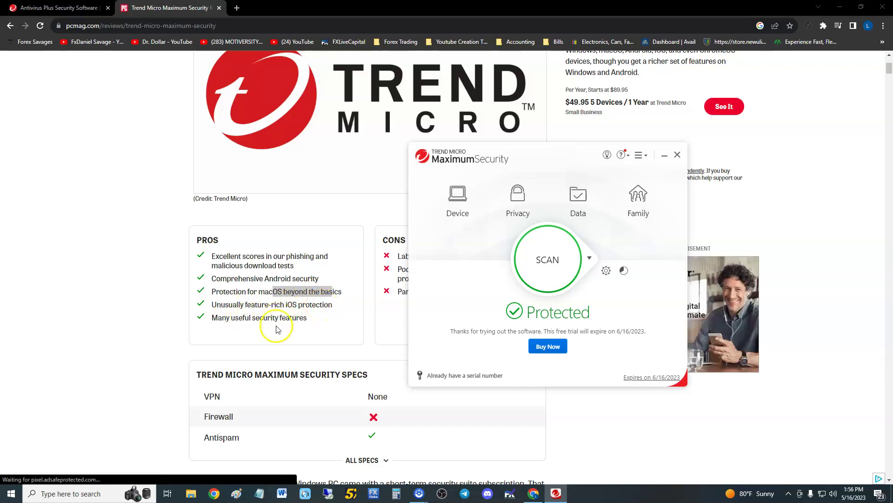
left_click_drag(481, 158, 624, 175)
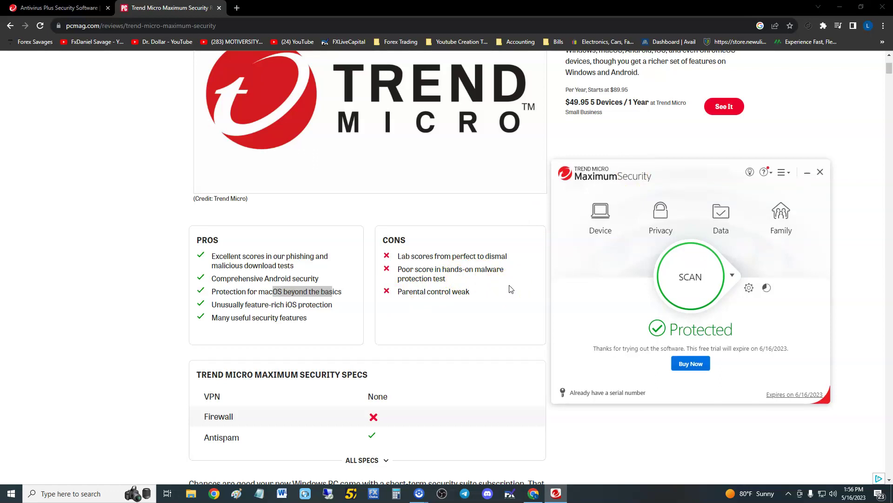
left_click_drag(673, 167, 640, 169)
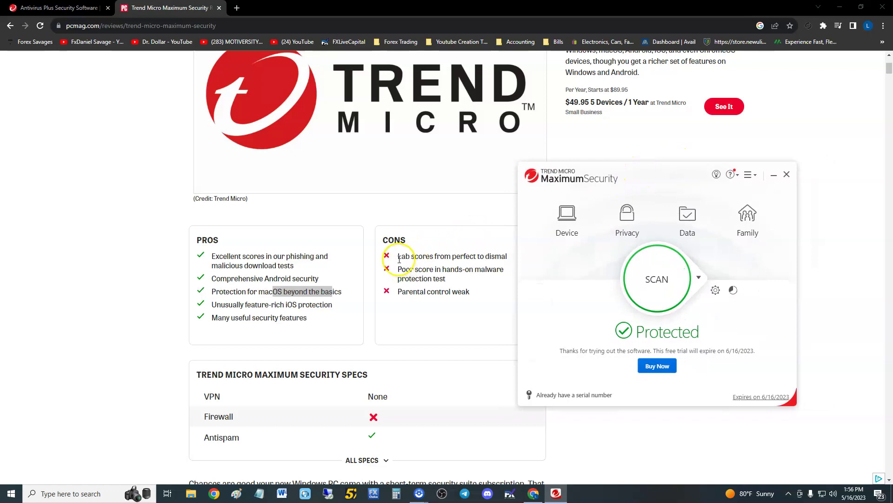
left_click_drag(399, 259, 507, 256)
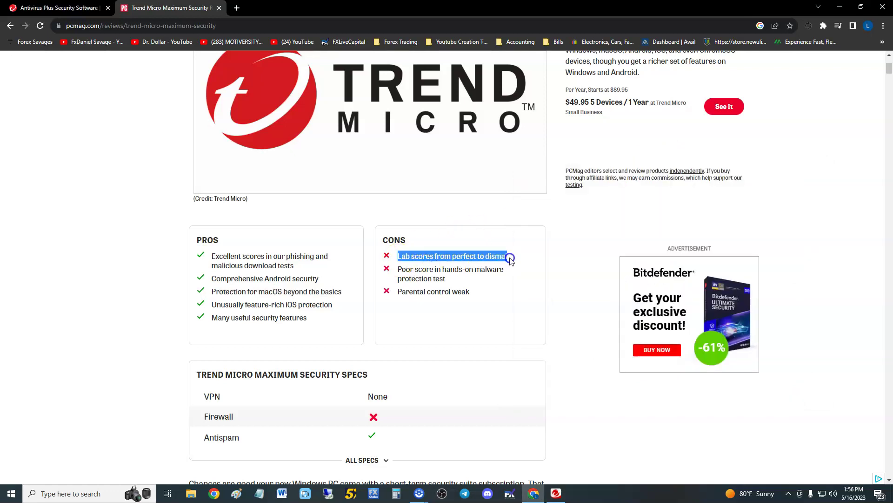
left_click(556, 492)
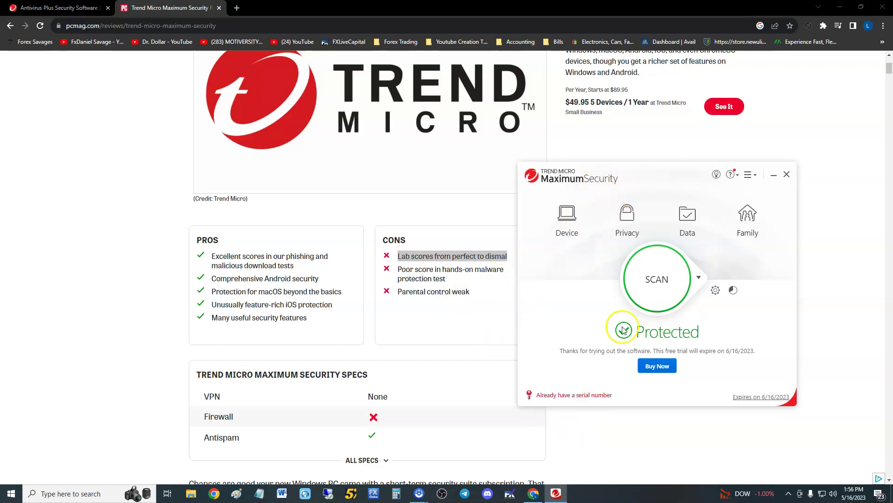
Center the app, view Device protection settings, then run a PC Health Checkup rated Excellent.
left_click_drag(614, 179, 392, 160)
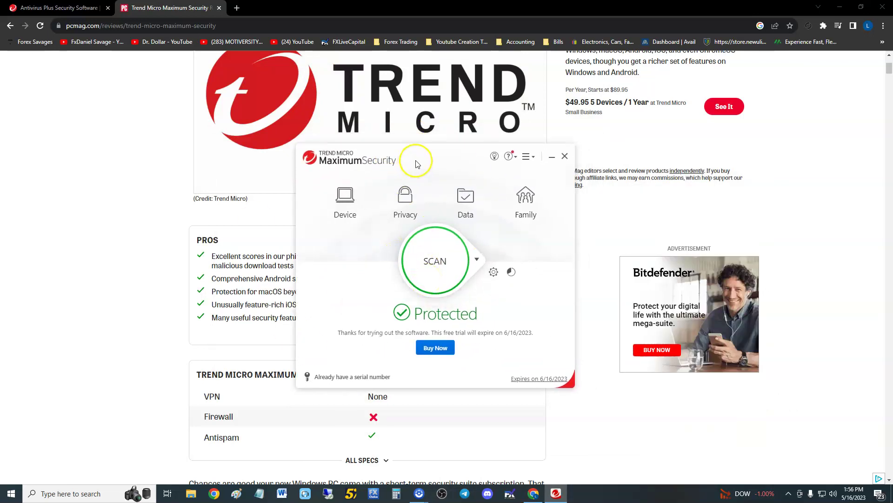
left_click_drag(413, 159, 405, 158)
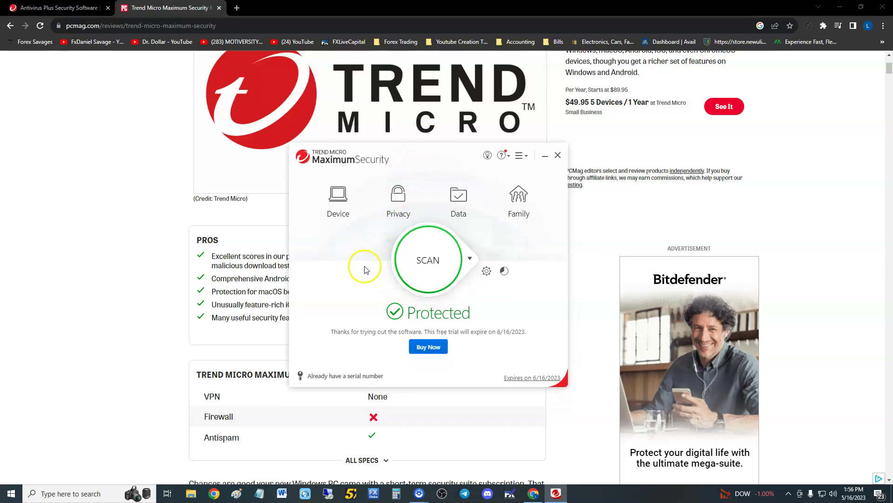
left_click(342, 199)
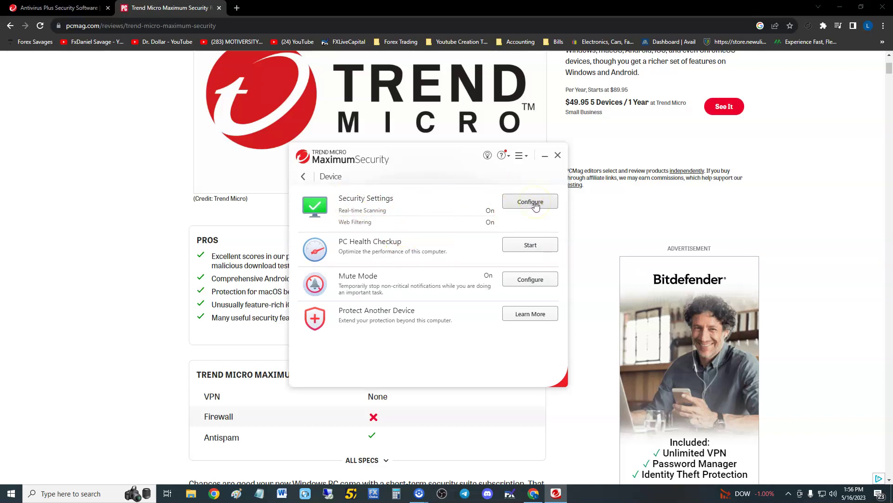
left_click(536, 206)
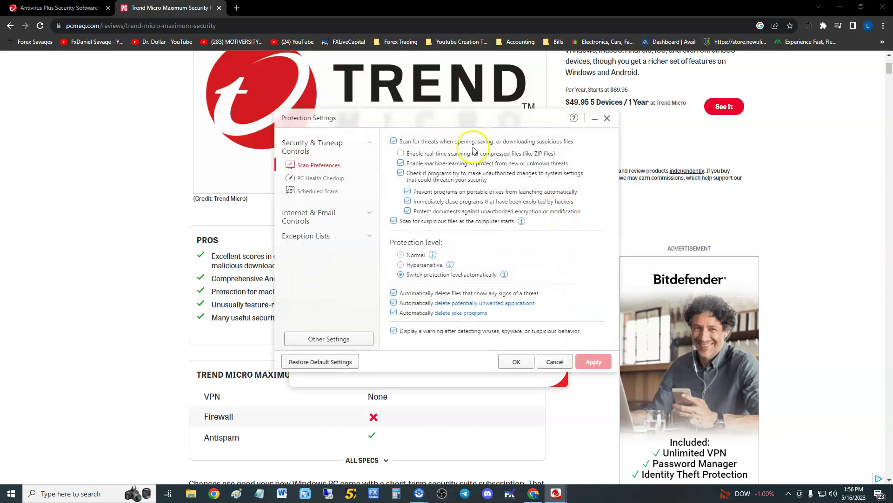
left_click(515, 361)
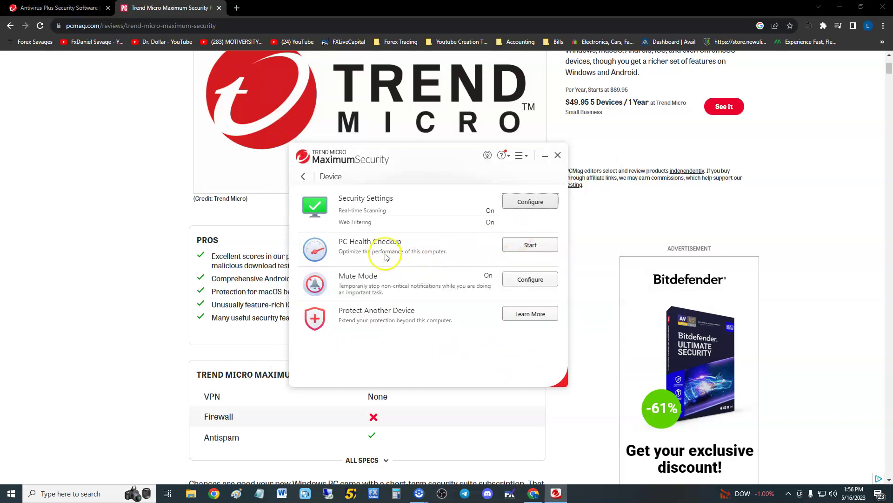
left_click(529, 244)
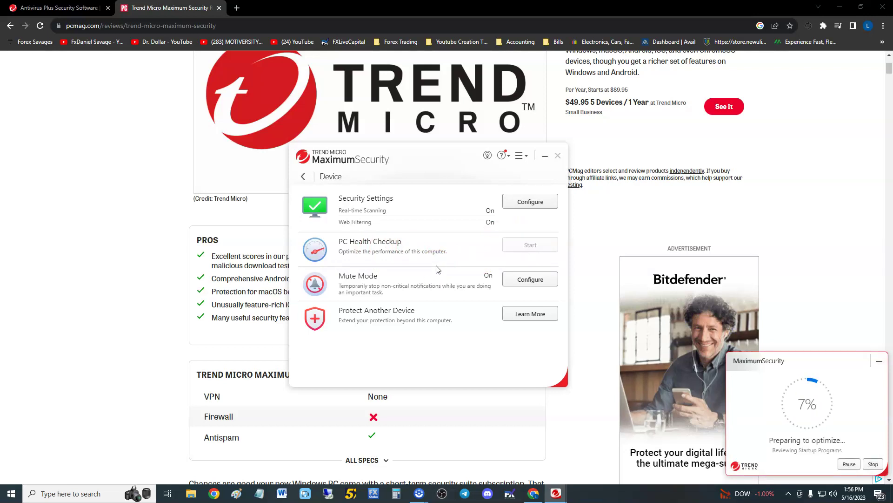
left_click(391, 264)
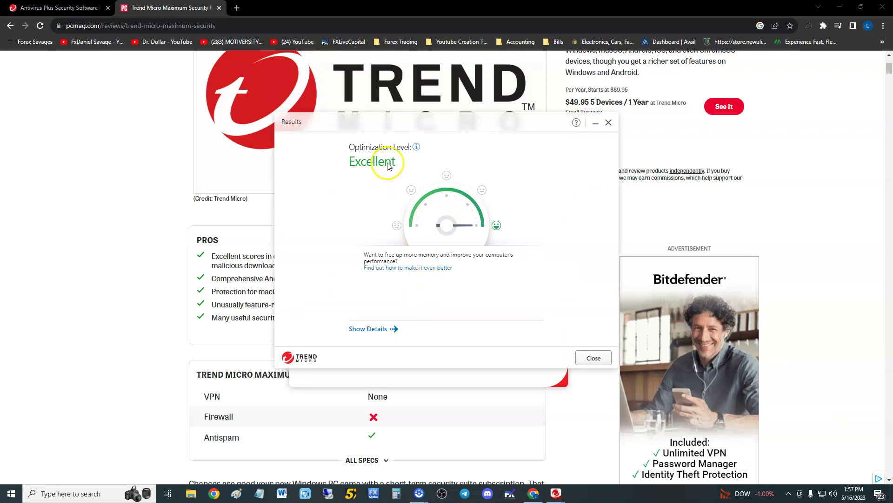
Close the checkup results, review the Mute Mode settings, then close them to return to Device.
left_click(594, 357)
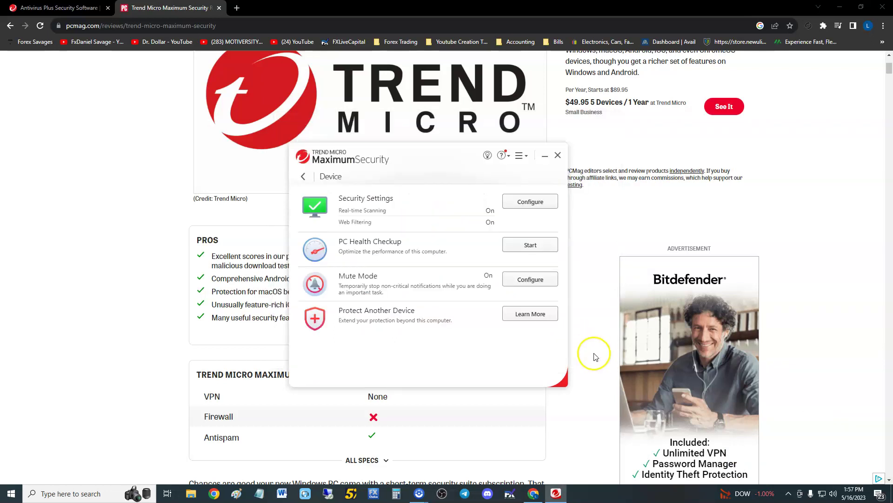
left_click(522, 280)
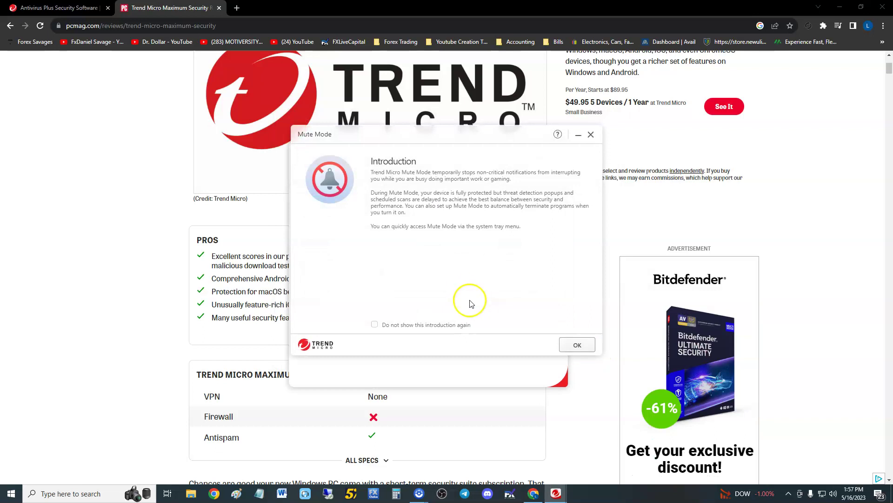
left_click(571, 345)
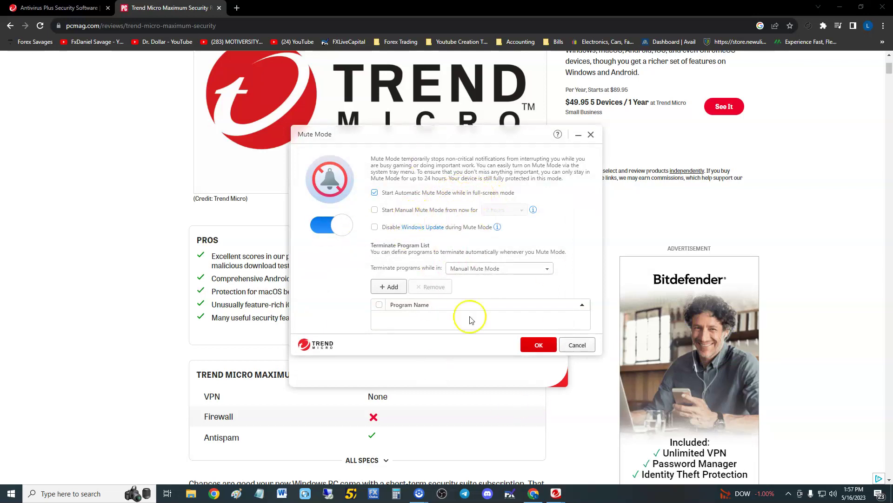
left_click(591, 134)
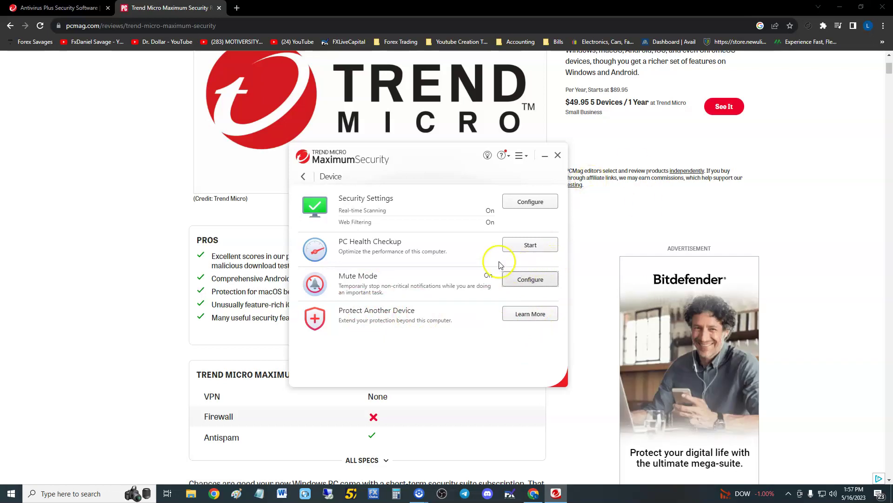
Go back to the main screen and open the SCAN dropdown listing Quick, Full and Custom scans.
left_click(304, 176)
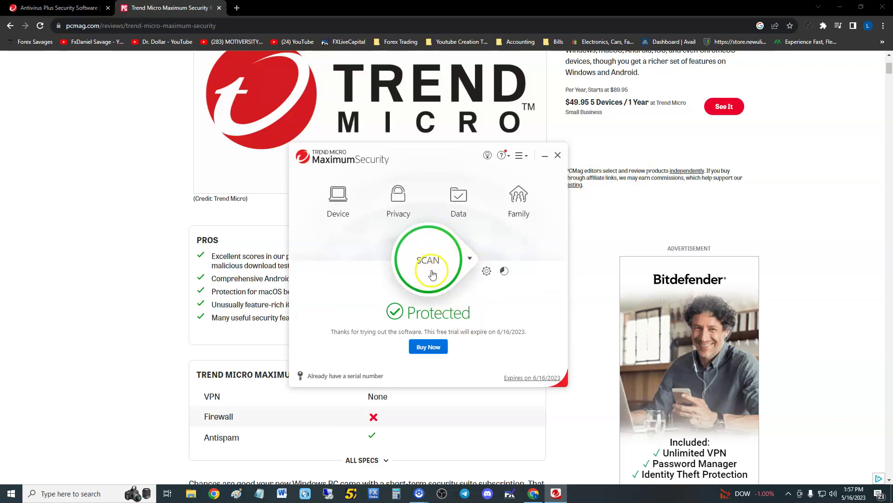
left_click(474, 262)
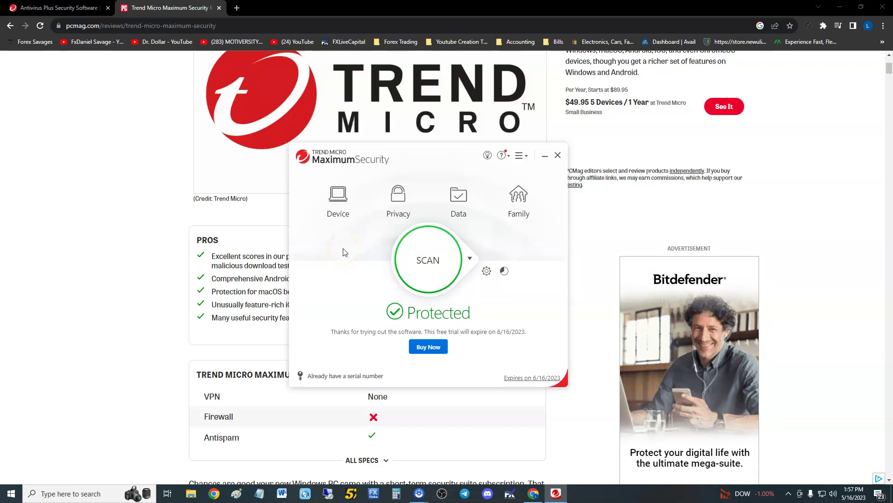
Start a Quick Scan, collapse its progress details, then head to Privacy while it runs.
left_click(427, 260)
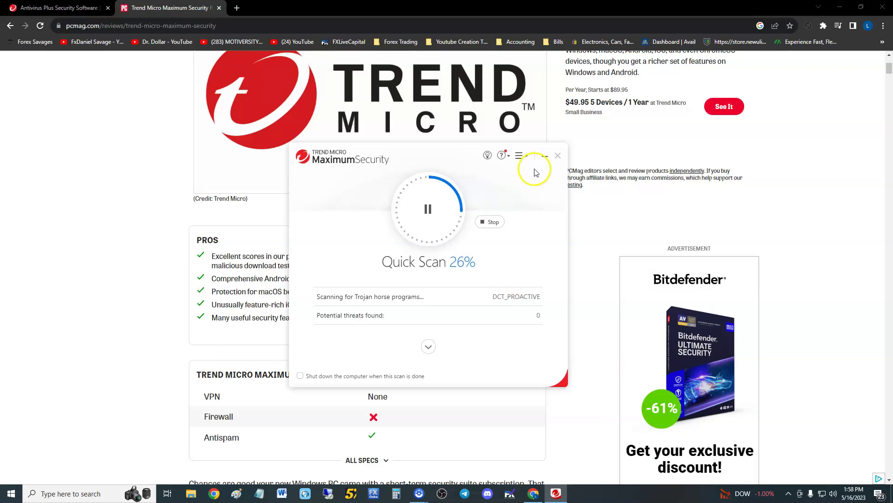
mouse_move(385, 165)
left_mouse_down()
mouse_move(387, 188)
mouse_move(385, 166)
left_mouse_up()
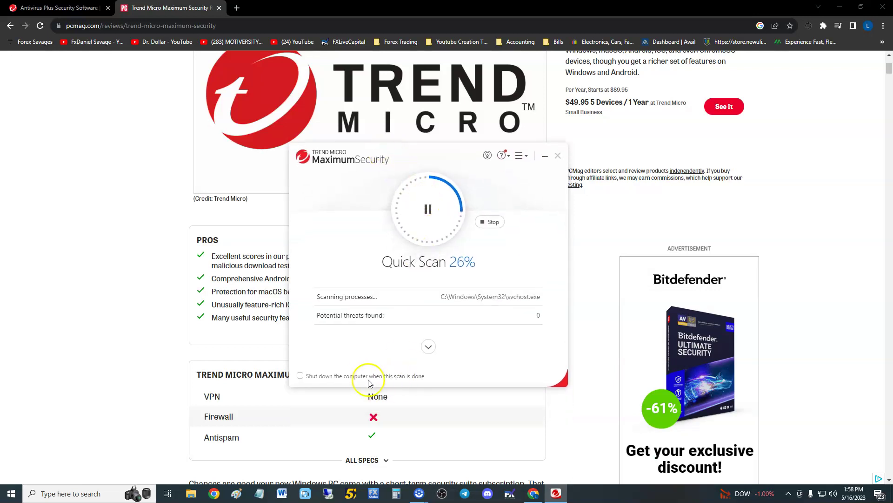
left_click(428, 347)
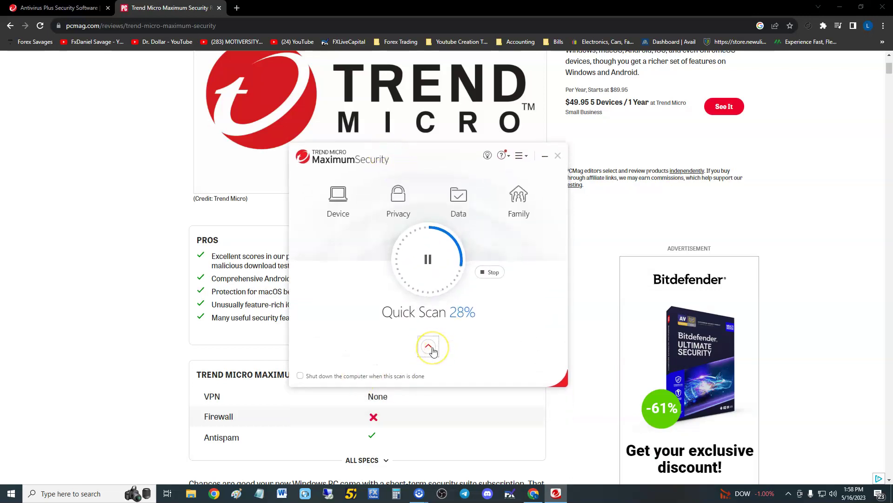
left_click(341, 203)
left_click(300, 176)
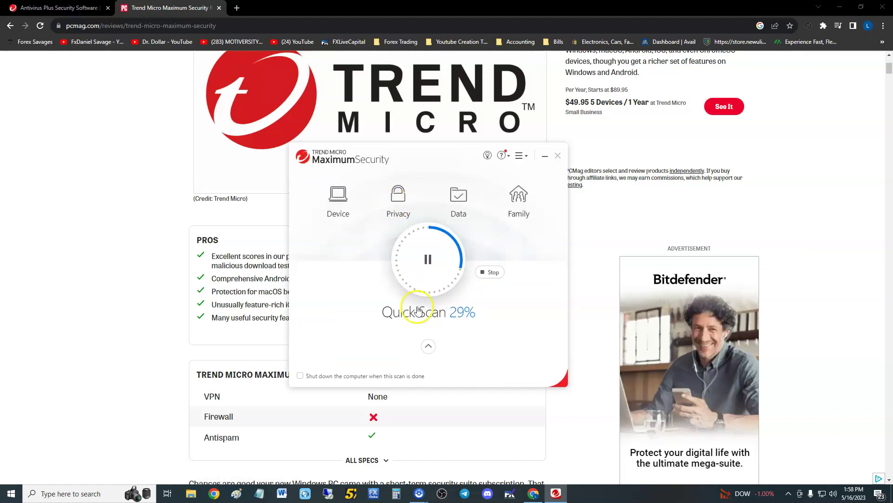
left_click(403, 205)
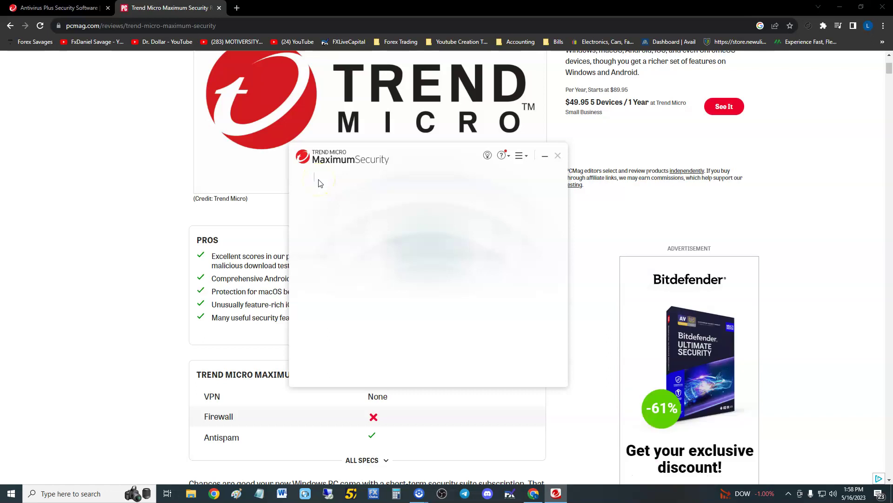
Recover the blank Trend Micro window via its tray icon menu and by refocusing the window.
mouse_move(397, 158)
left_mouse_down()
mouse_move(398, 230)
mouse_move(411, 167)
mouse_move(400, 162)
left_mouse_up()
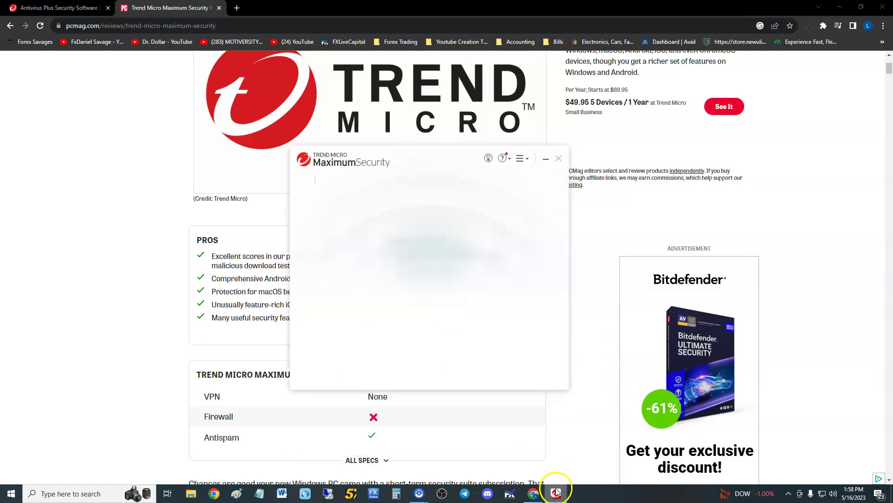
mouse_move(556, 493)
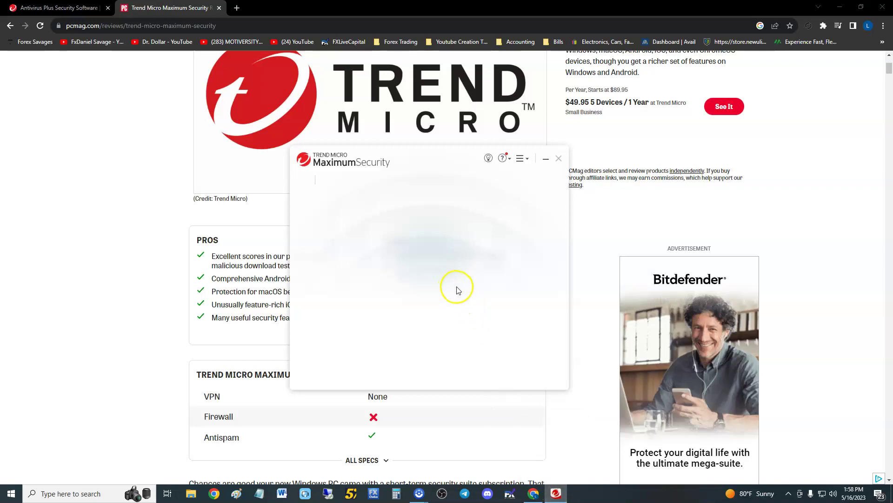
left_click(789, 493)
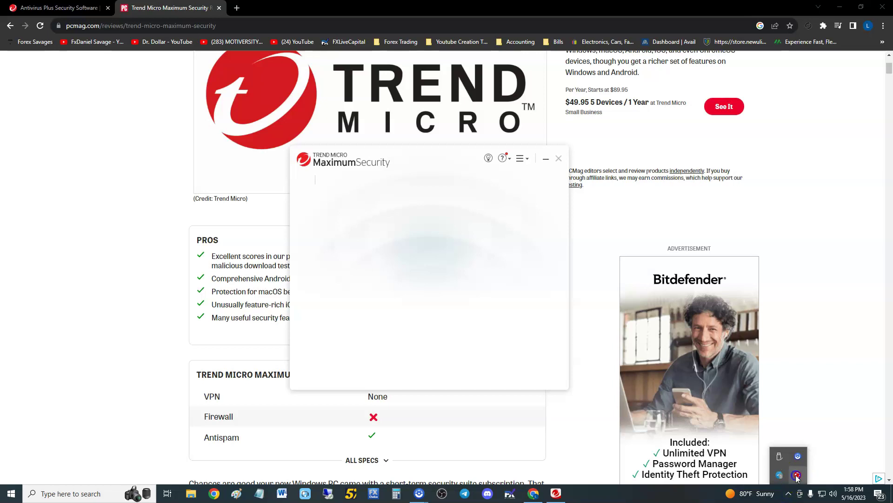
right_click(797, 476)
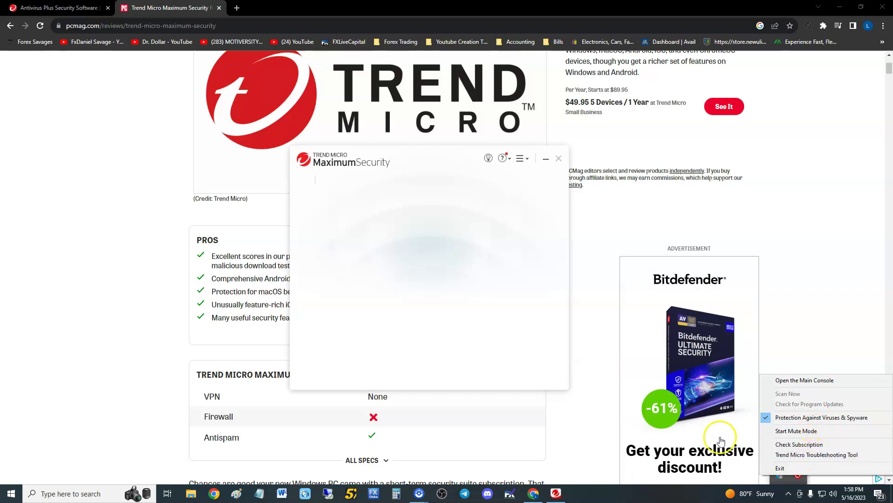
left_click(560, 159)
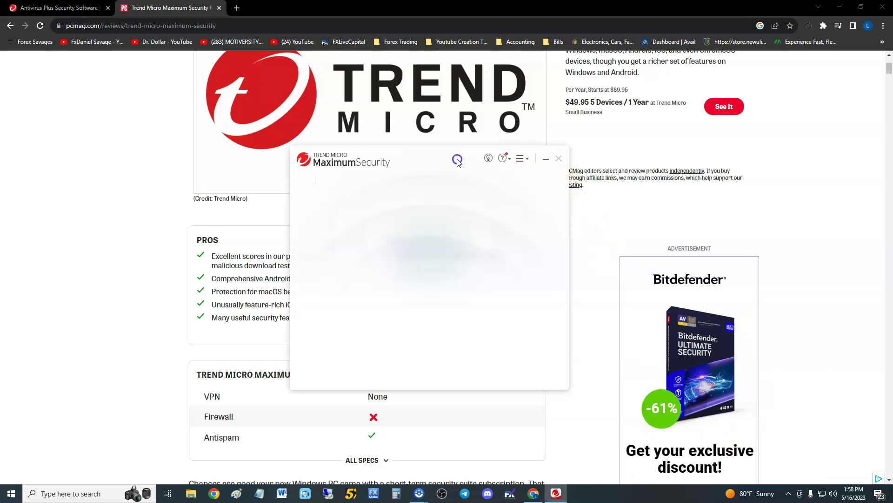
left_click_drag(457, 161, 445, 158)
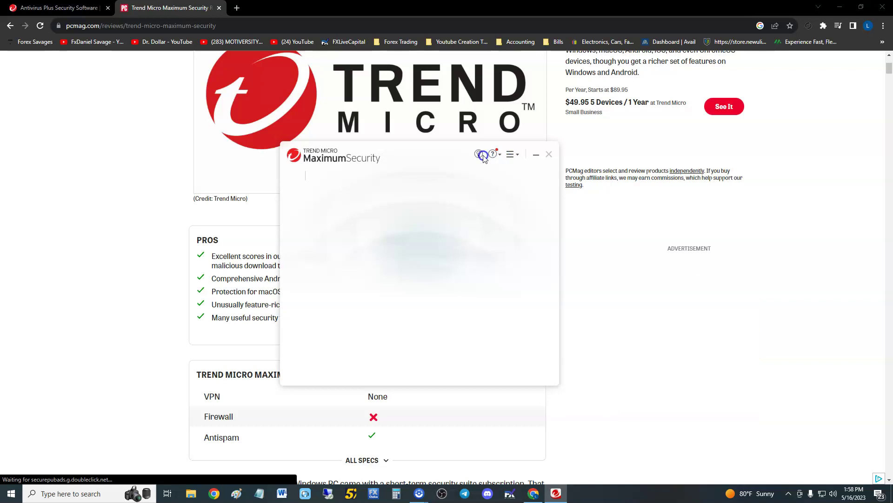
left_click(363, 161)
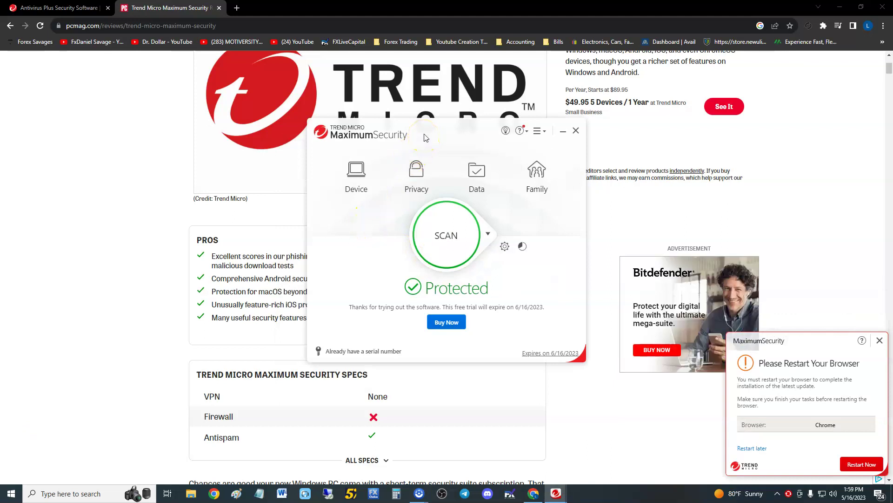
Quit Trend Micro from the tray, then reopen it with Open the Main Console.
left_click_drag(424, 138, 419, 141)
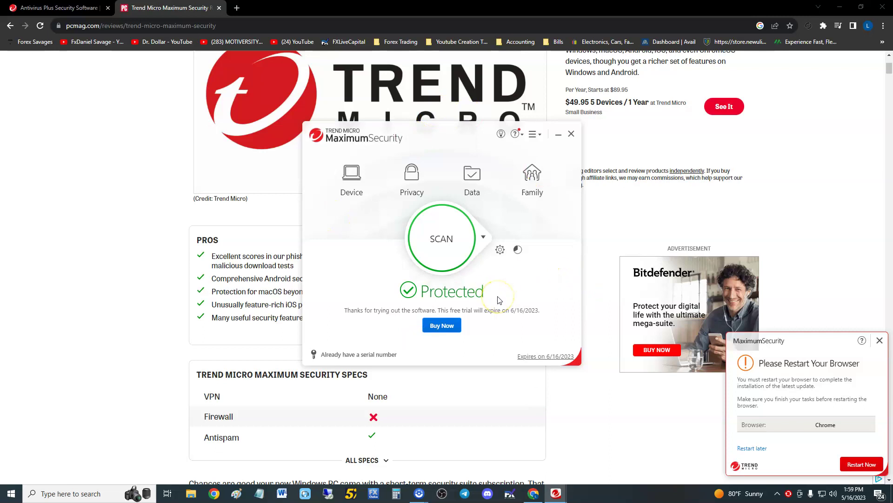
right_click(789, 493)
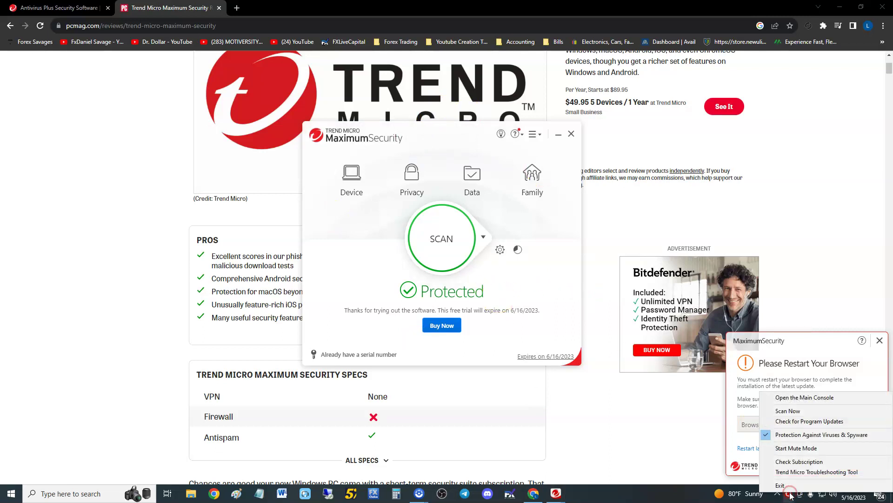
left_click(791, 487)
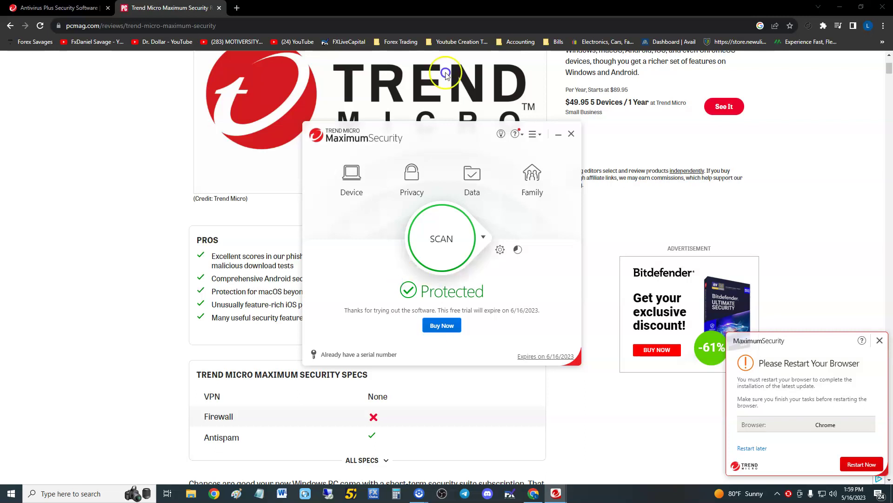
left_click(419, 140)
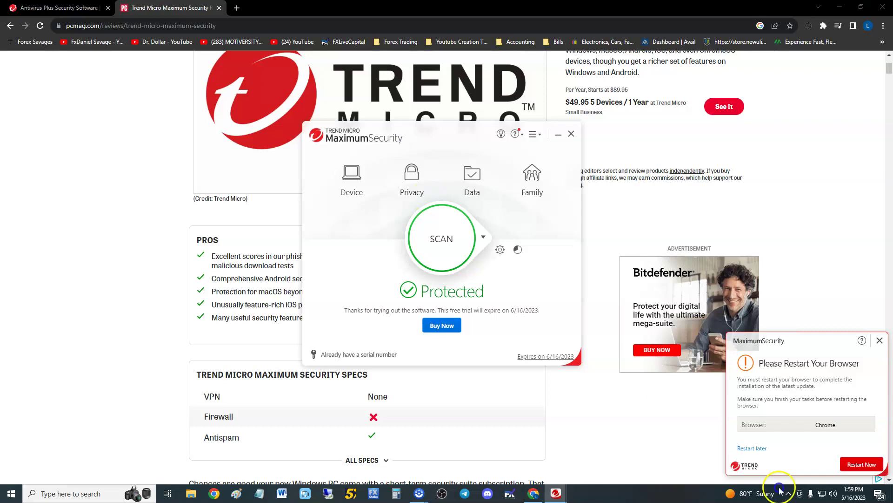
right_click(797, 495)
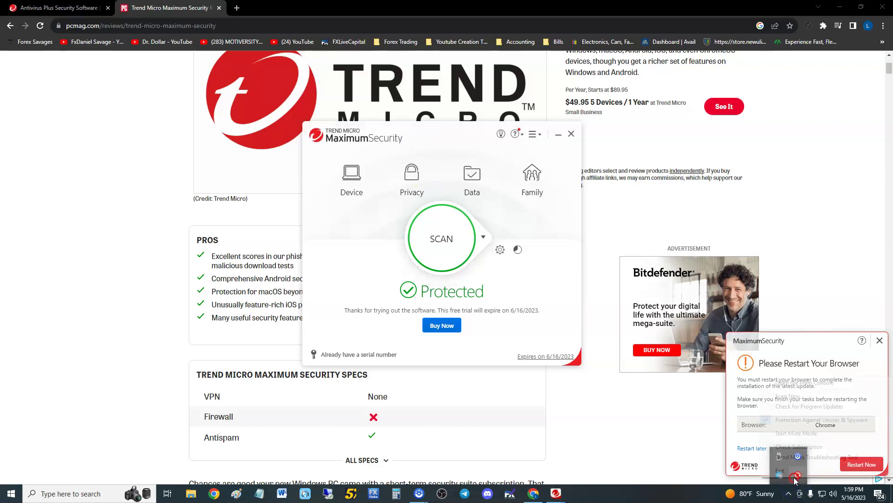
left_click(342, 259)
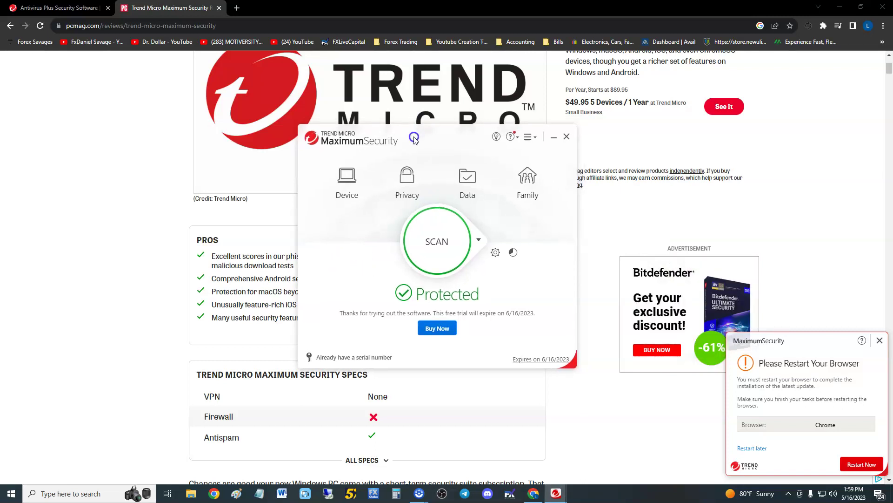
Open Privacy, then exit Trend Micro from its tray icon and close the console window.
left_click(406, 192)
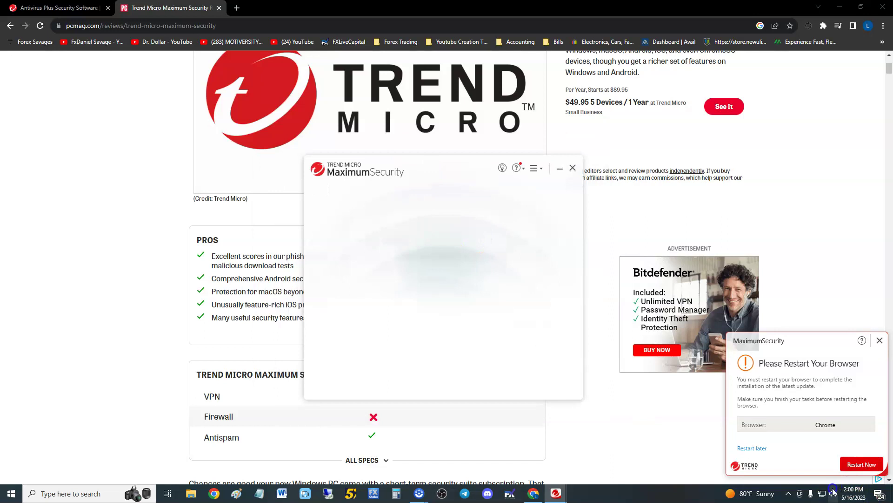
left_click(788, 494)
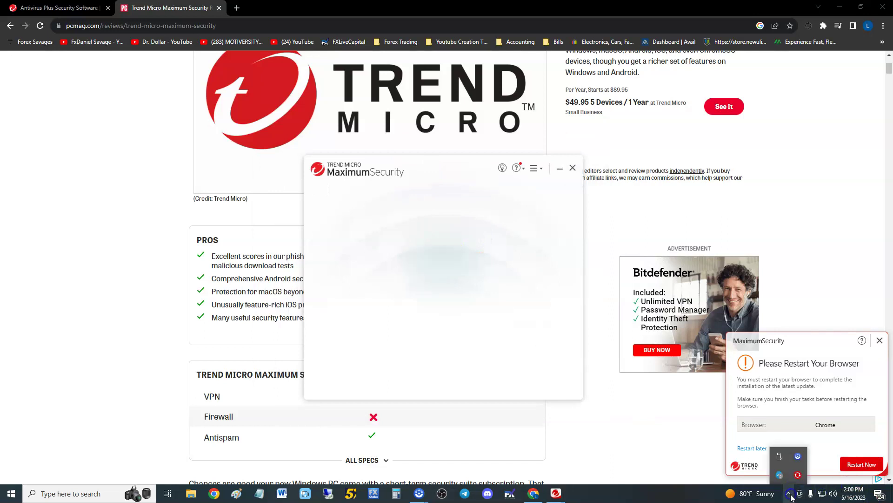
right_click(798, 471)
left_click(797, 473)
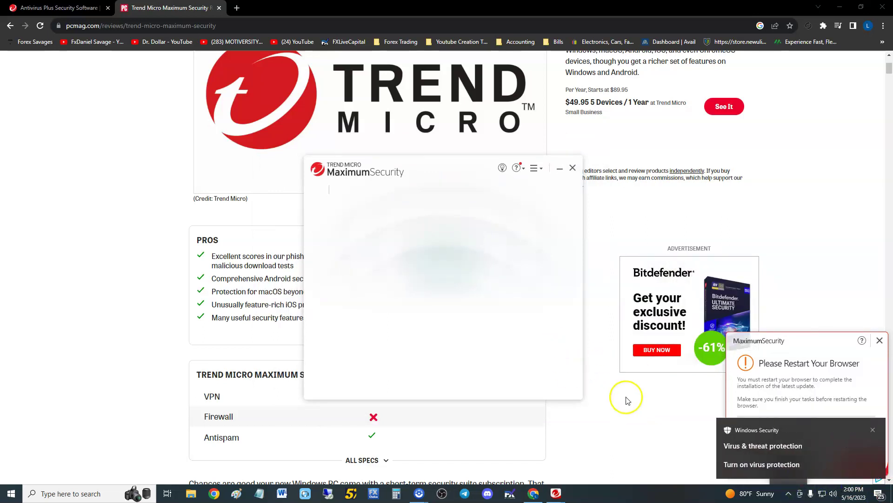
left_click(573, 167)
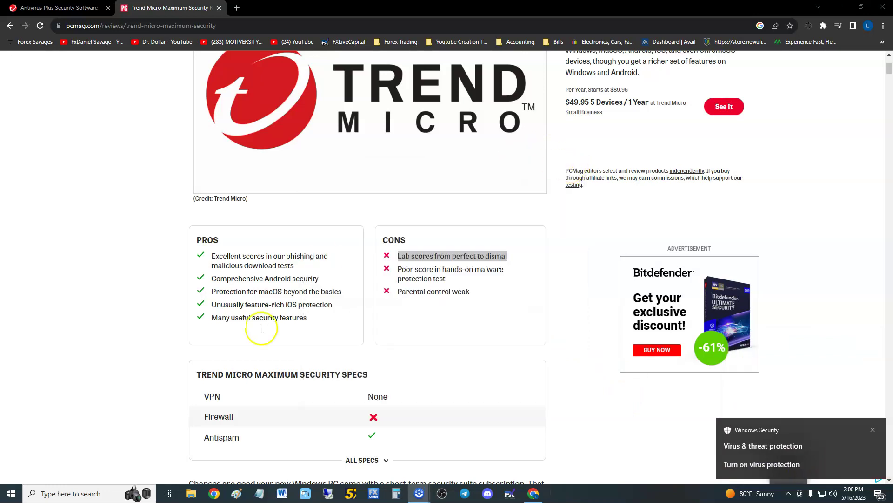
Relaunch Trend Micro Maximum Security from the taskbar search's Recent list and dismiss the Welcome dialog.
left_click(76, 492)
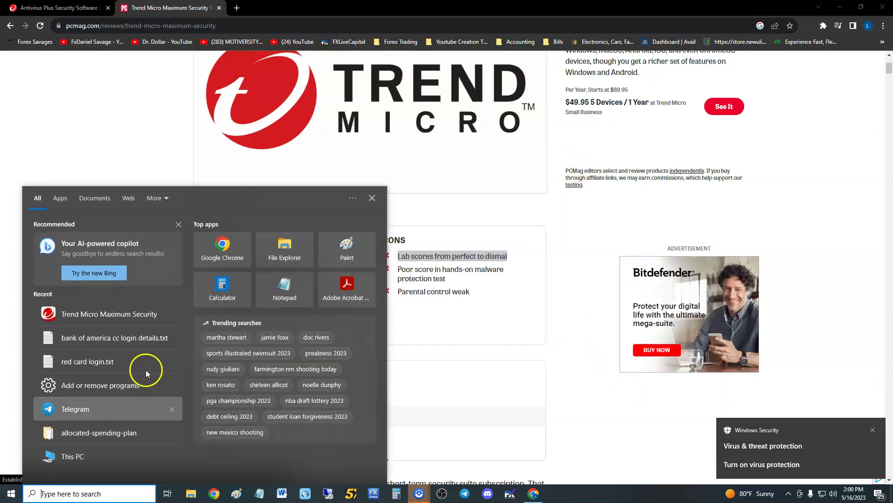
left_click(150, 312)
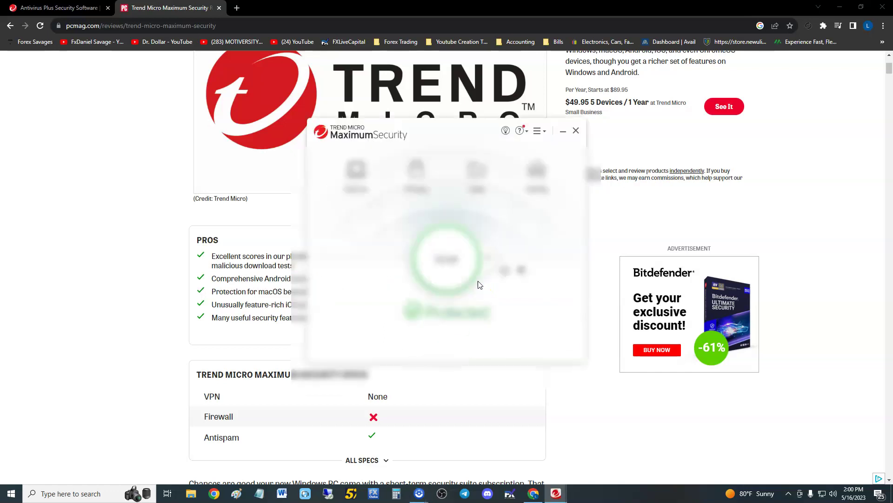
left_click(590, 155)
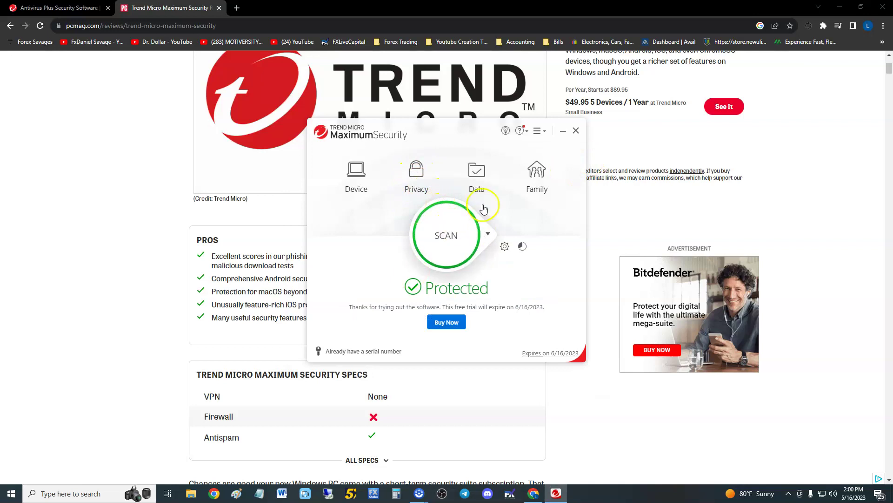
left_click(476, 173)
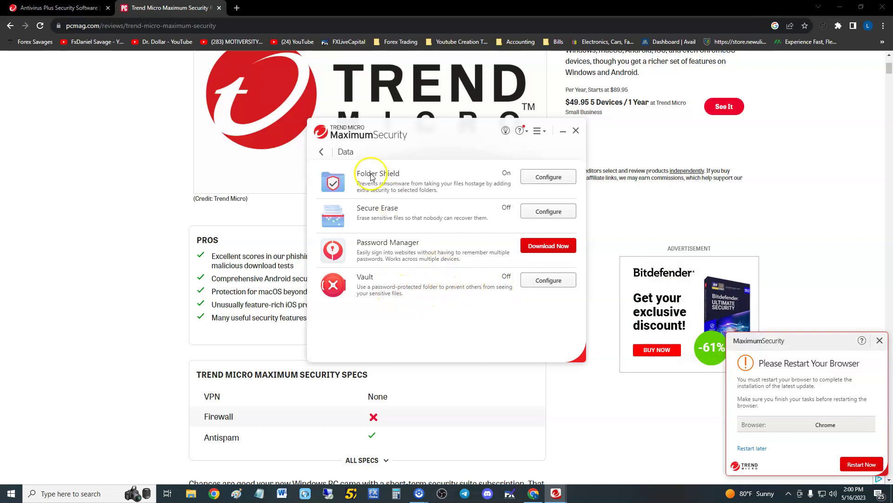
left_click(321, 153)
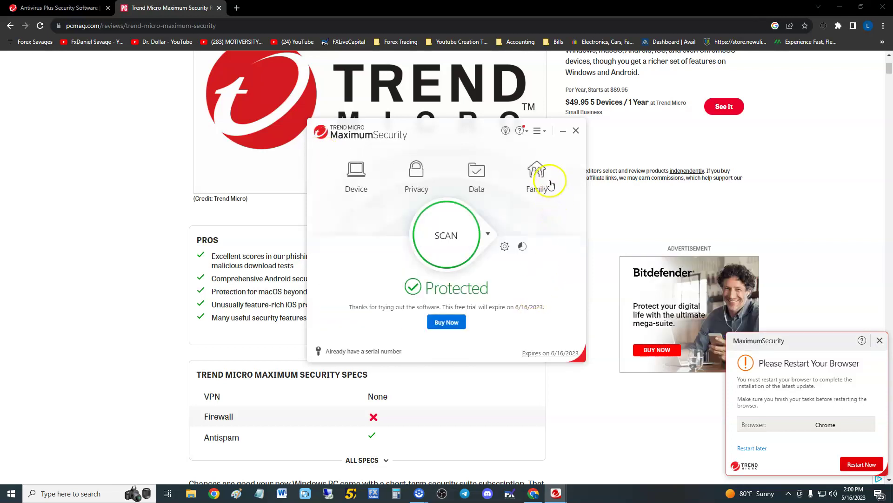
left_click(553, 181)
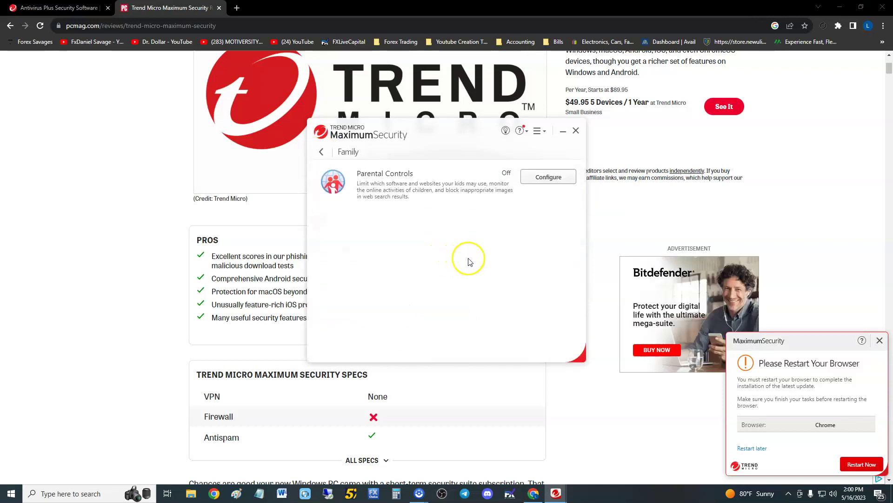
left_click(540, 184)
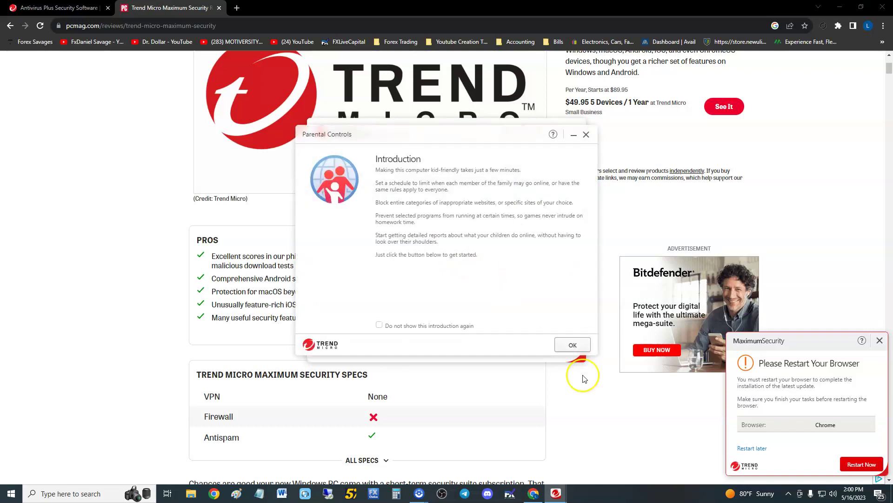
left_click(572, 347)
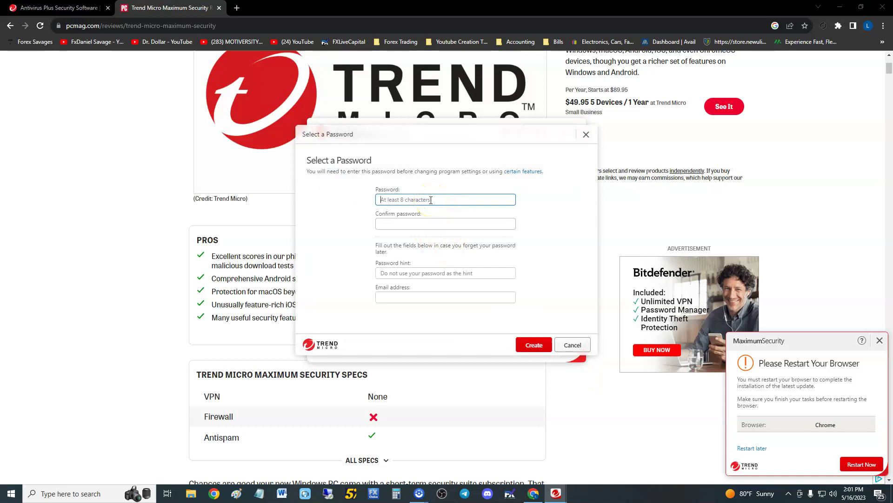
type("•••••••")
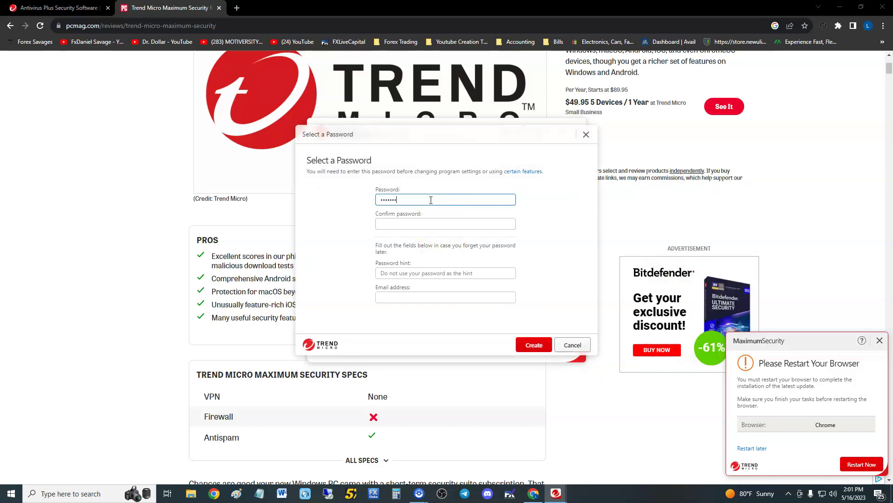
left_click(413, 223)
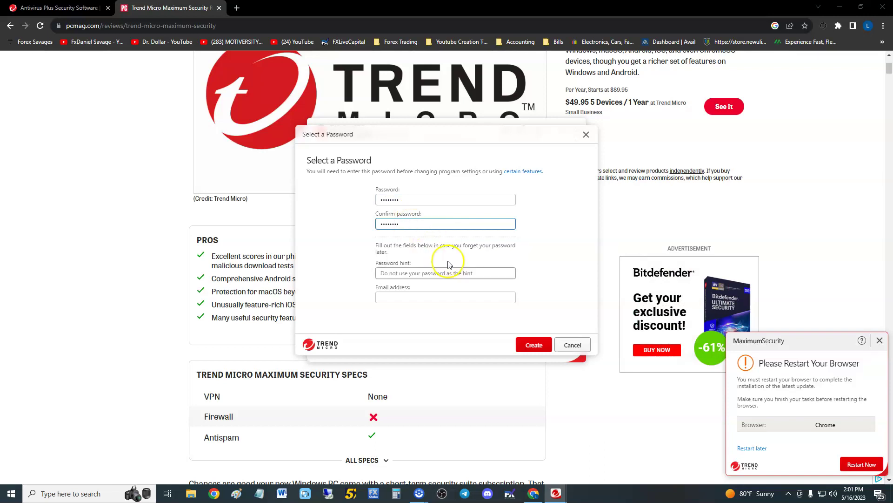
left_click(540, 345)
left_click(431, 299)
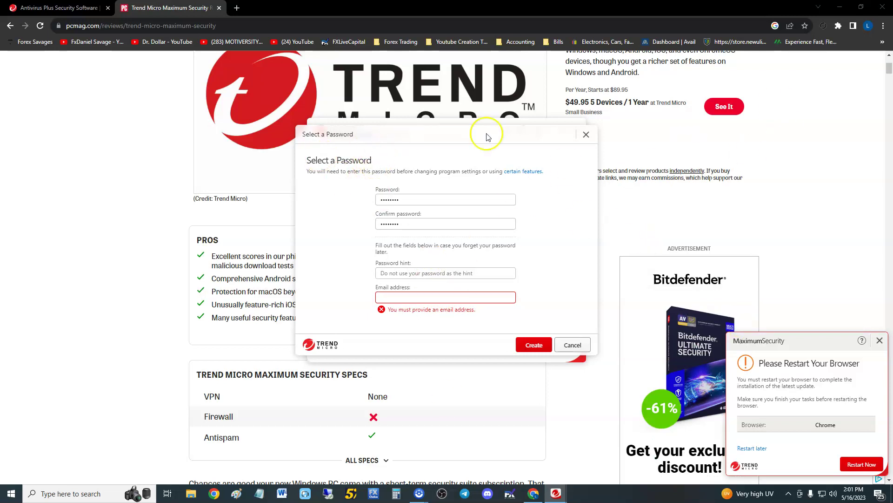
left_click(573, 345)
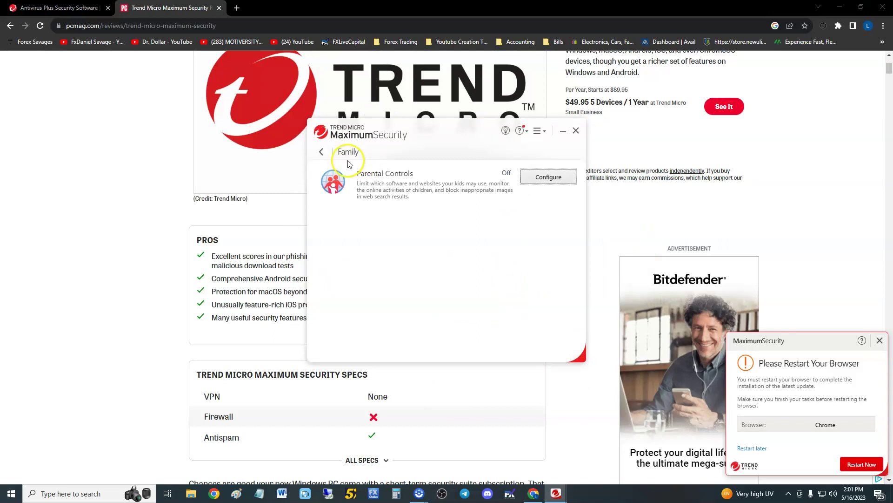
left_click(324, 153)
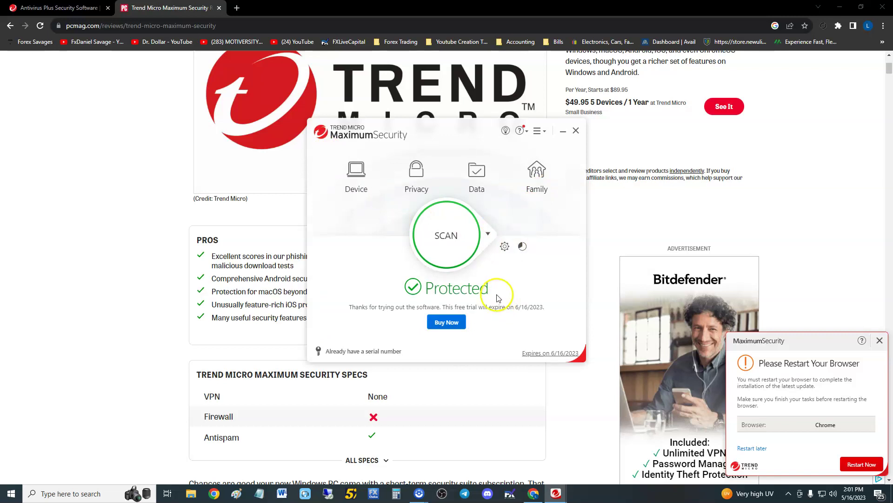
Look at the scan types, choose Custom Scan, then cancel it.
left_click(488, 233)
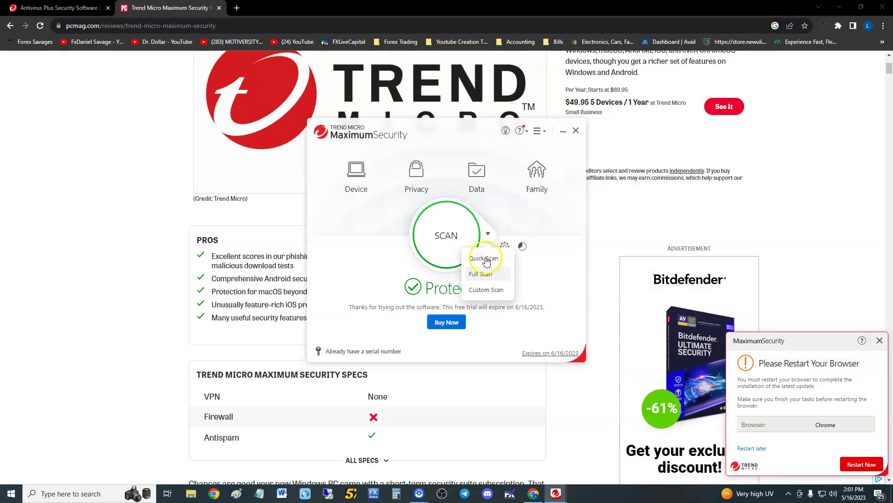
left_click(490, 289)
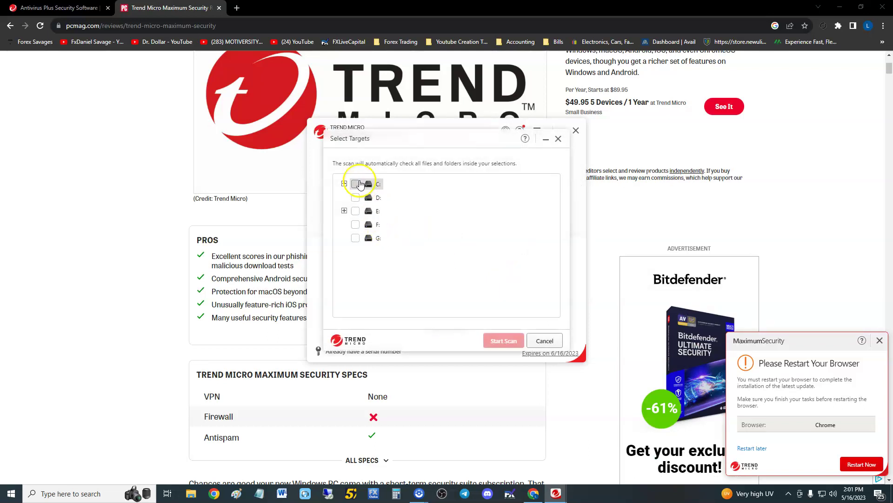
left_click(558, 138)
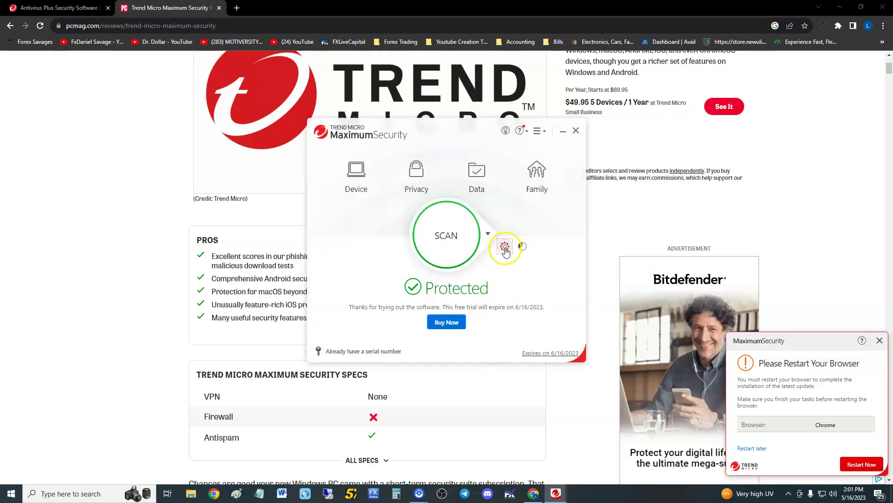
View the Scheduled Scans protection settings (Smart schedule), then close the settings.
left_click(505, 247)
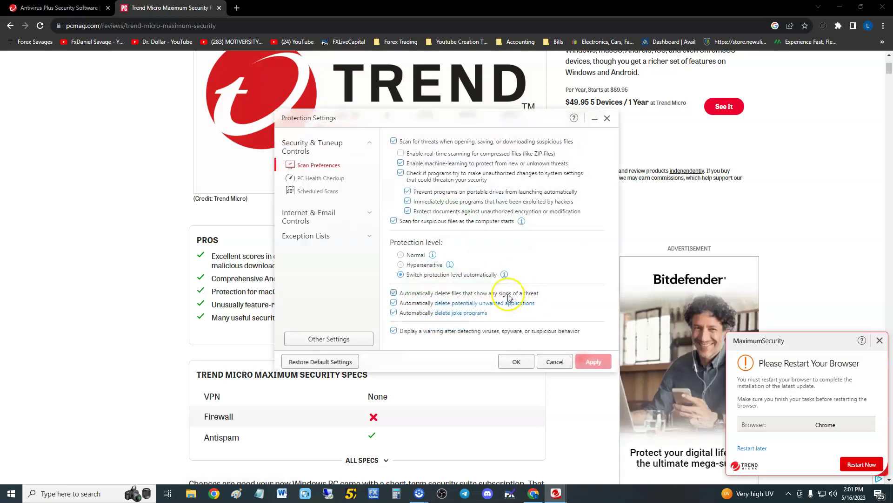
left_click(318, 191)
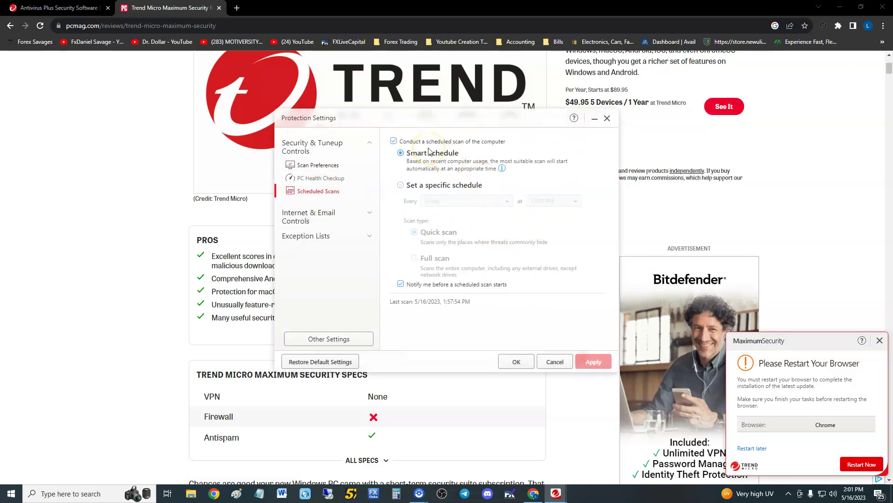
left_click(607, 119)
Scroll the PCMag review to Aggregate Lab Results and reveal Trend Micro's 7.4 score from three labs.
left_click(100, 160)
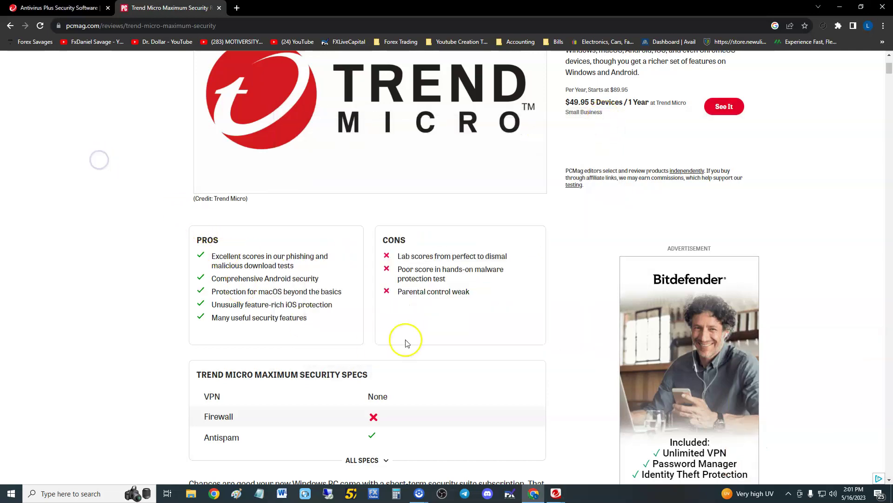
scroll(405, 343, "down", 20)
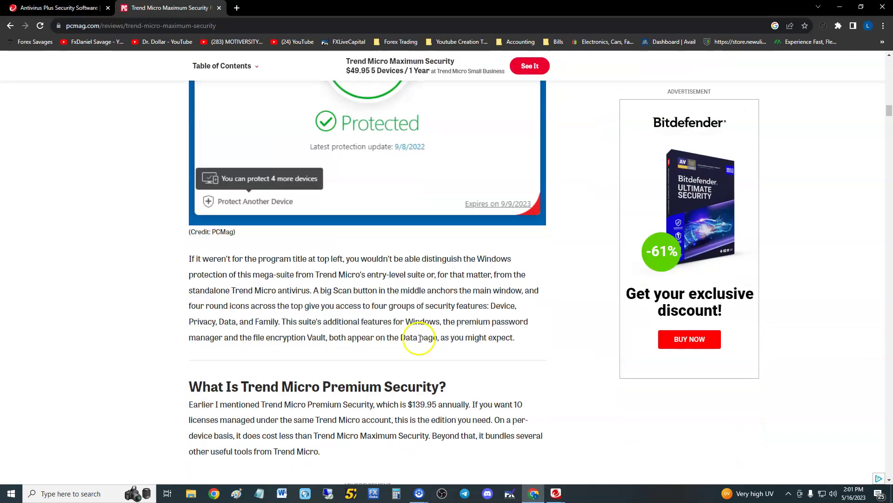
scroll(420, 338, "down", 20)
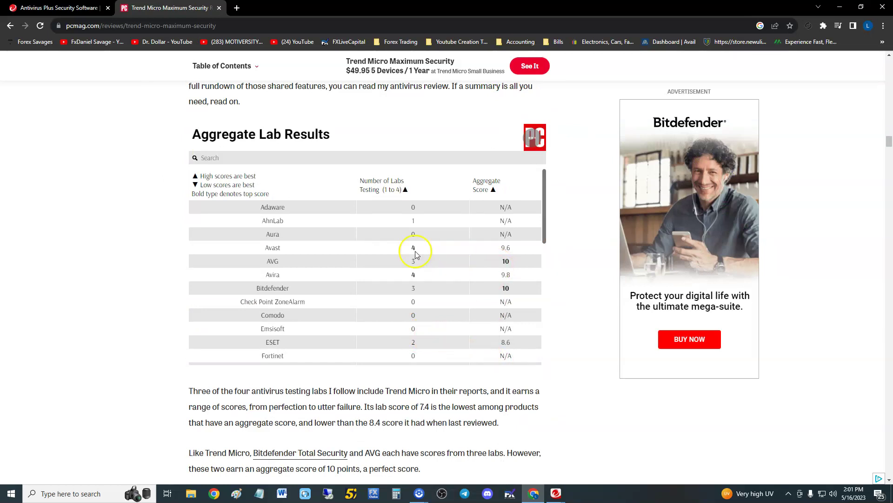
scroll(375, 300, "down", 6)
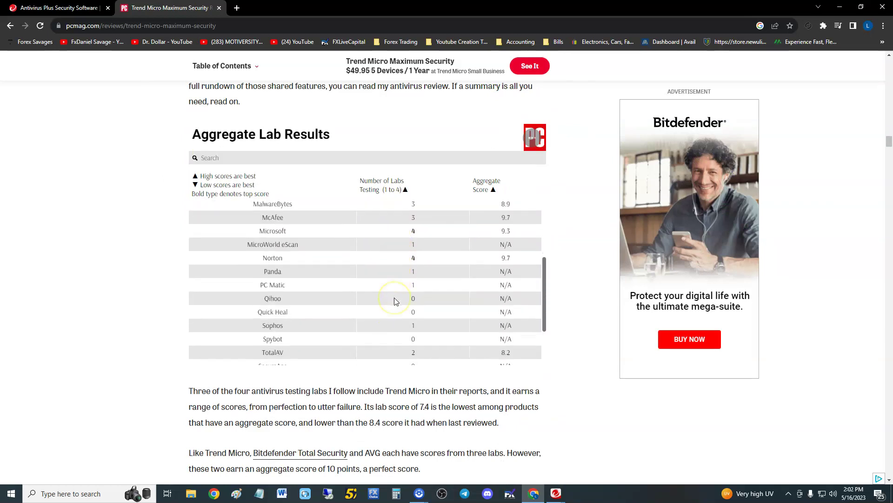
scroll(395, 301, "down", 2)
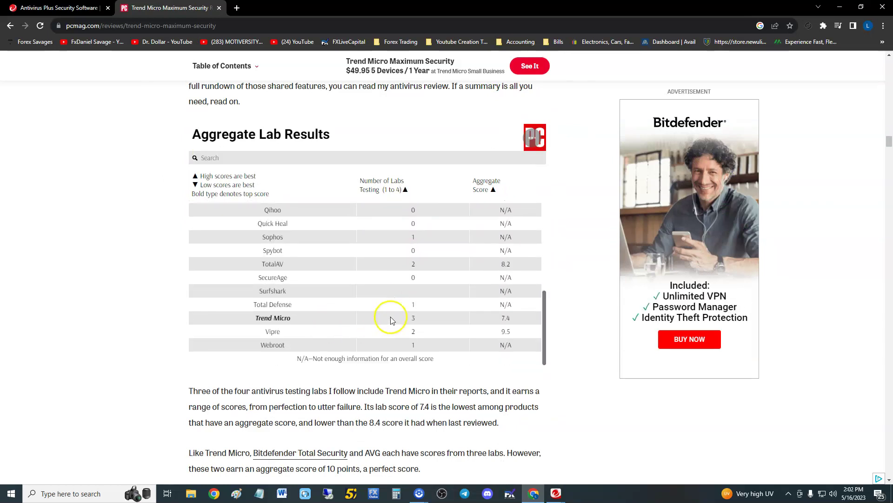
scroll(399, 318, "down", 1)
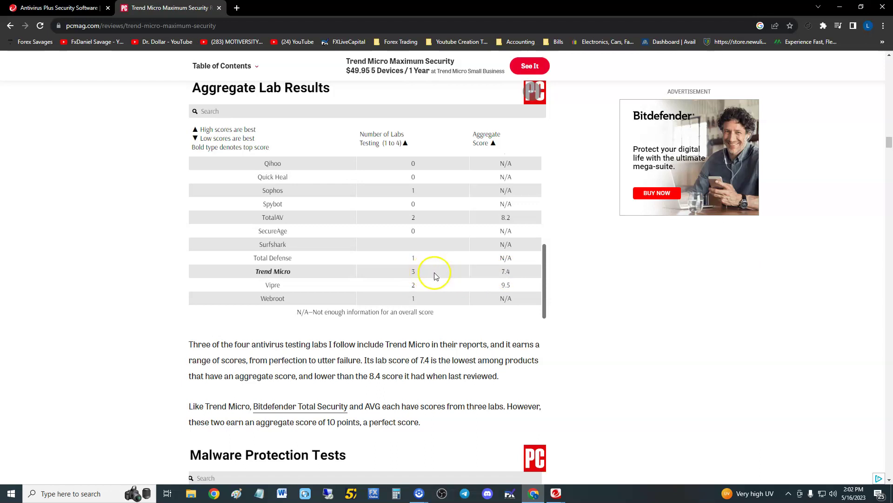
left_click_drag(543, 265, 522, 273)
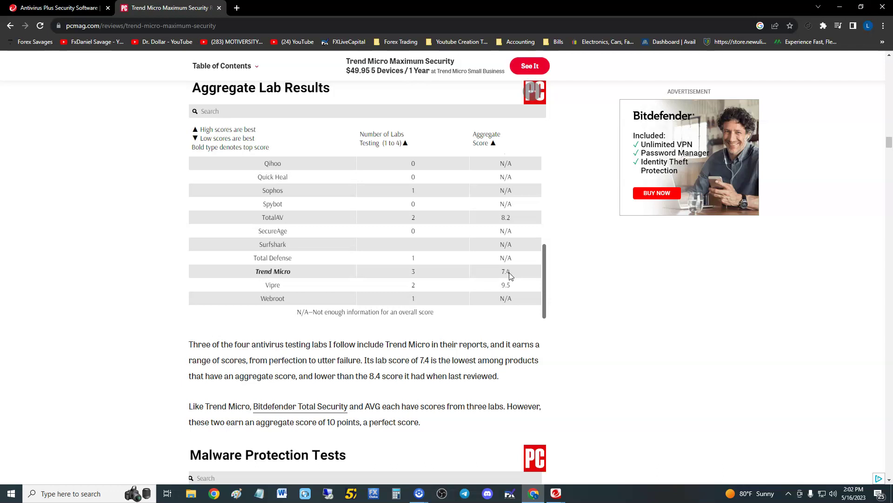
Switch from the PCMag review to the Trend Micro product comparison tab.
mouse_move(555, 496)
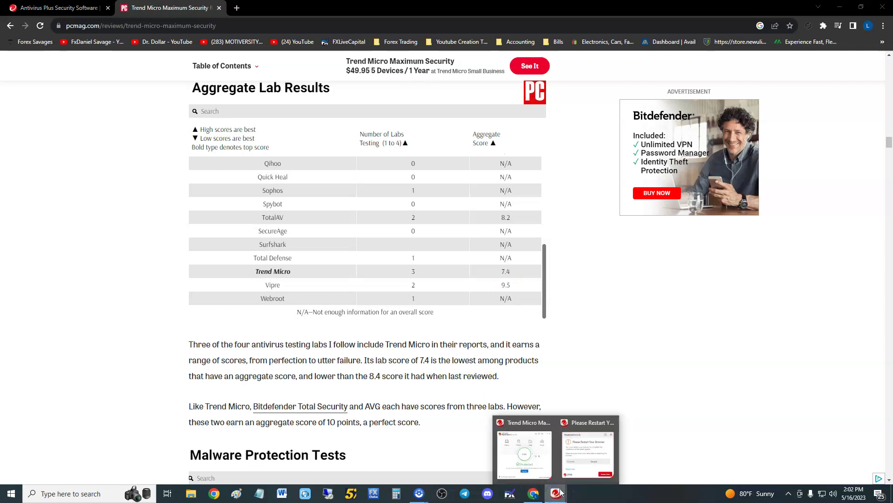
scroll(630, 283, "down", 2)
scroll(510, 365, "up", 2)
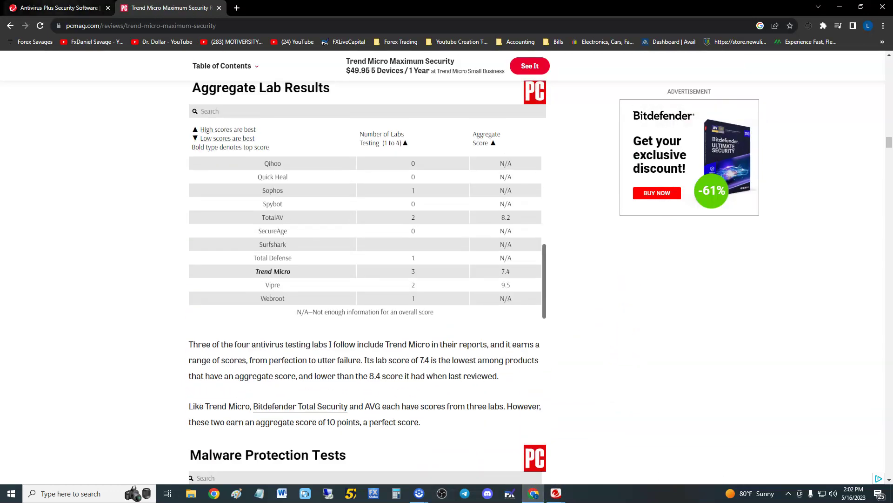
key("ctrl+shift+Tab")
Buy Maximum Security for 5 devices, 1 year at $49.95, and decline the service-plan offer.
scroll(523, 335, "up", 1)
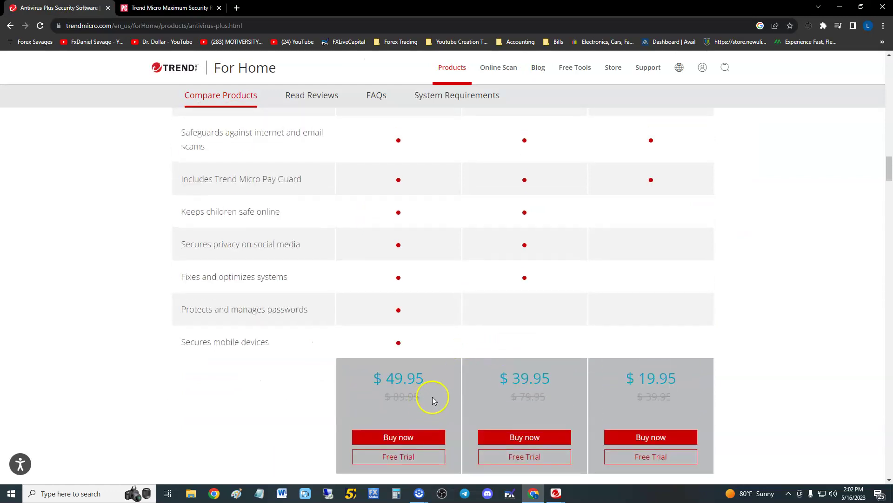
scroll(432, 400, "down", 8)
scroll(425, 393, "up", 7)
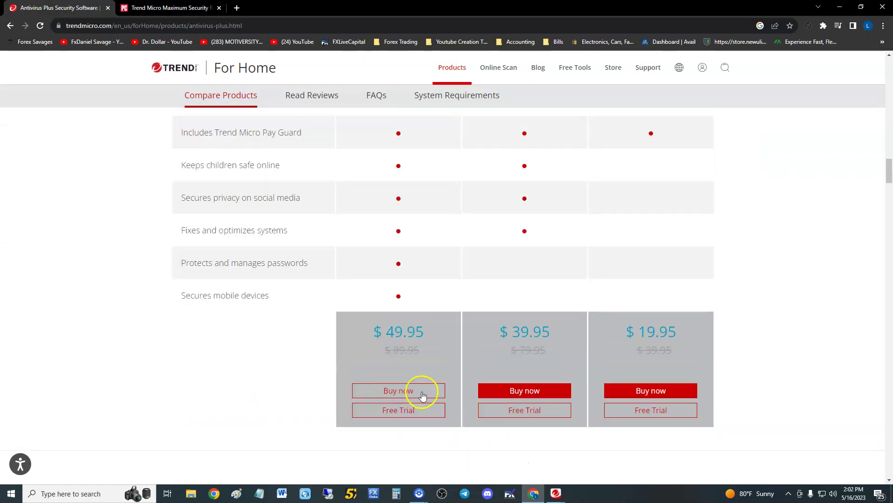
scroll(422, 395, "up", 10)
scroll(422, 394, "down", 1)
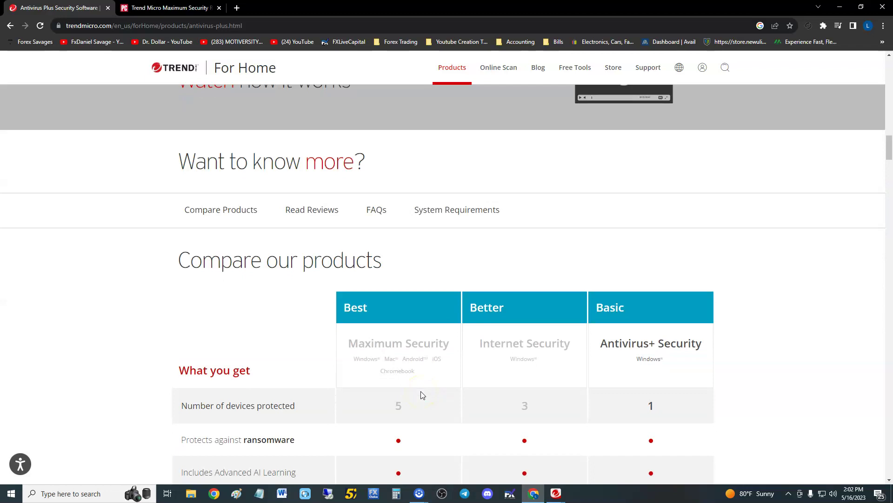
scroll(422, 395, "up", 5)
scroll(421, 394, "down", 18)
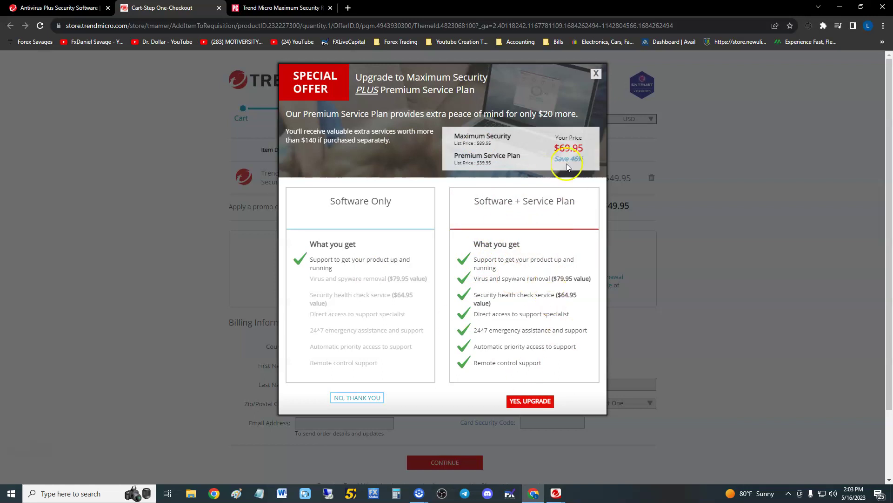
left_click(598, 80)
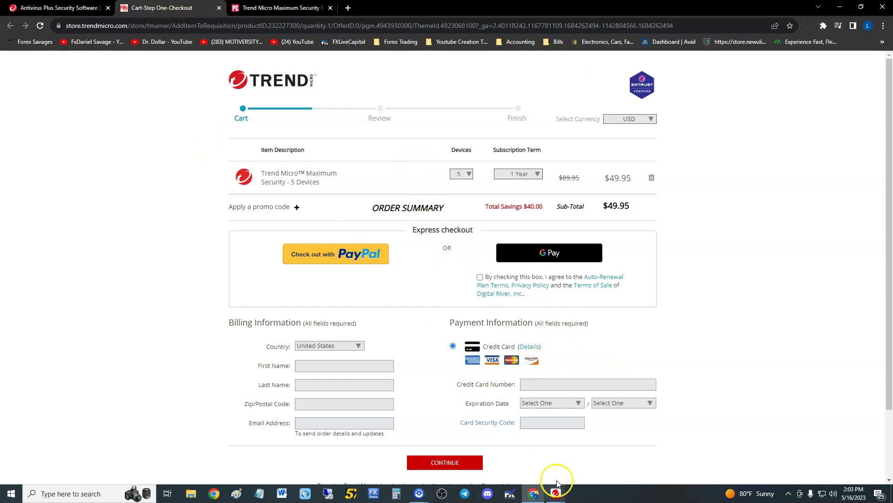
Bring up the Maximum Security window, nudge it slightly, then return to the PCMag review.
left_click(540, 454)
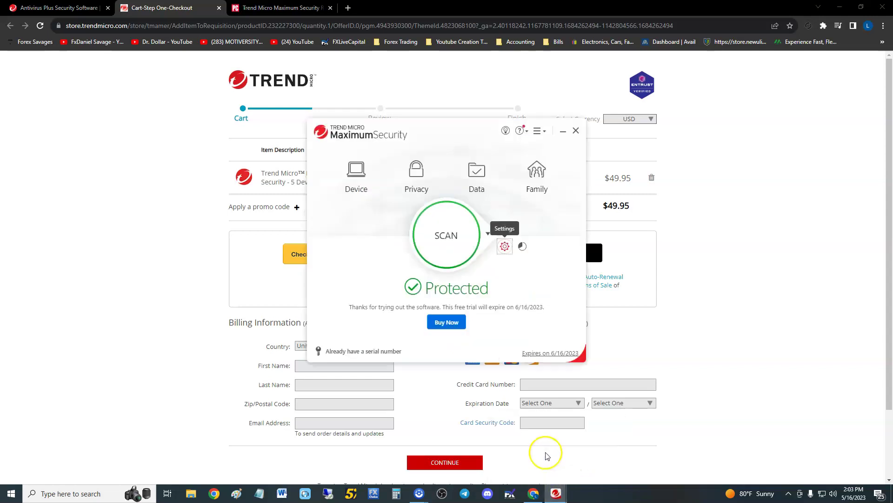
left_click_drag(395, 128, 379, 130)
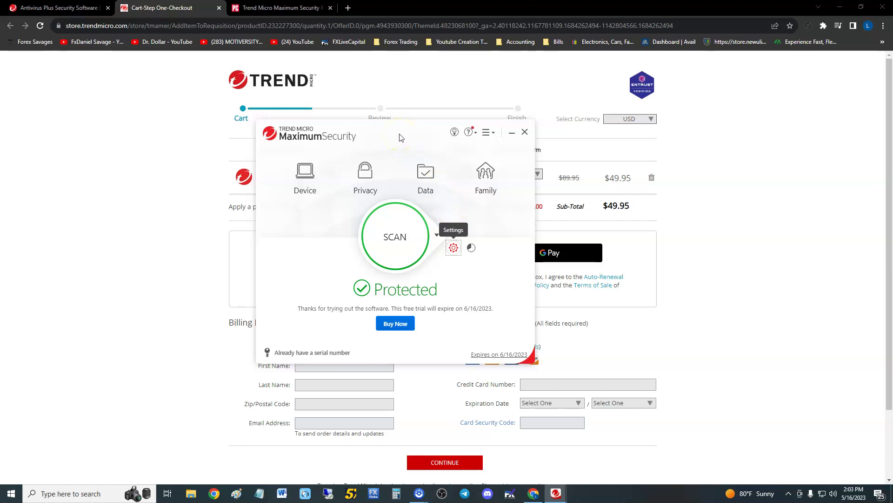
left_click(261, 7)
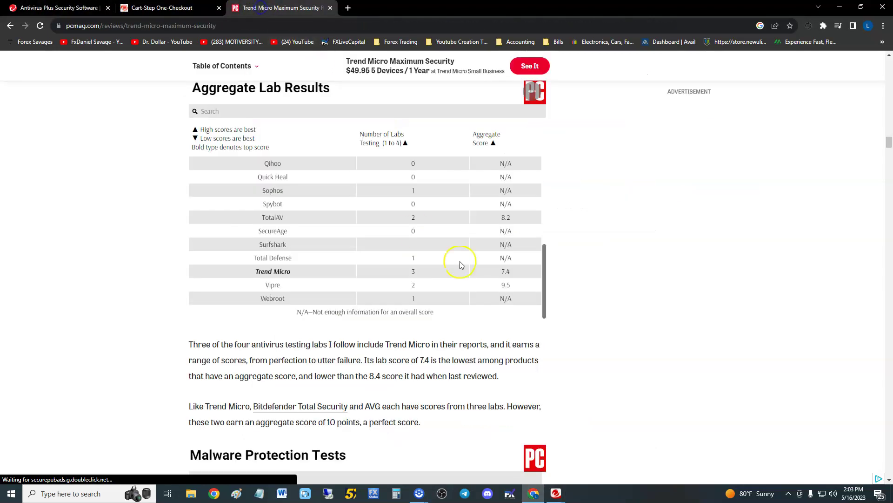
left_click(556, 494)
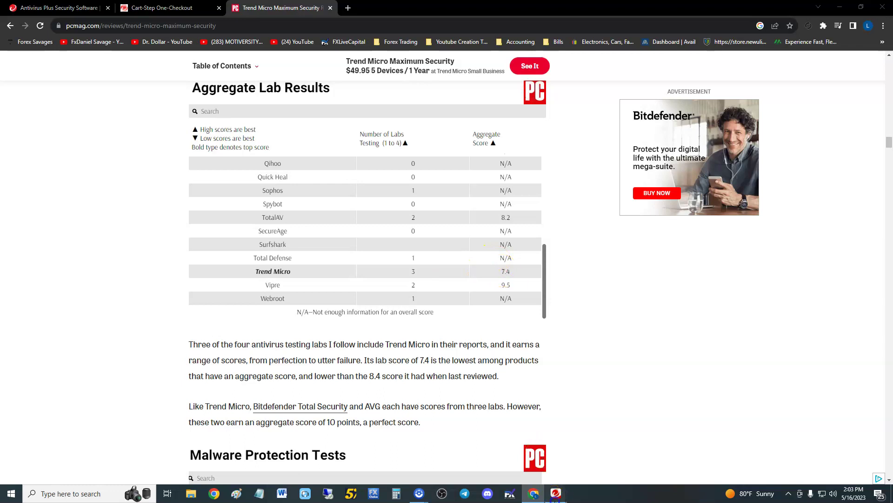
left_click(614, 311)
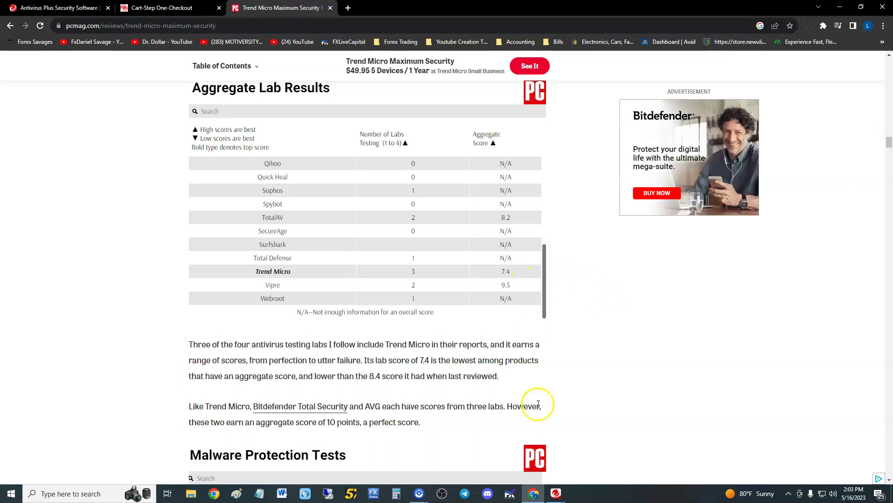
Show Maximum Security again, then highlight Trend Micro's 7.4 aggregate score in the PCMag review.
left_click(560, 496)
left_click(538, 465)
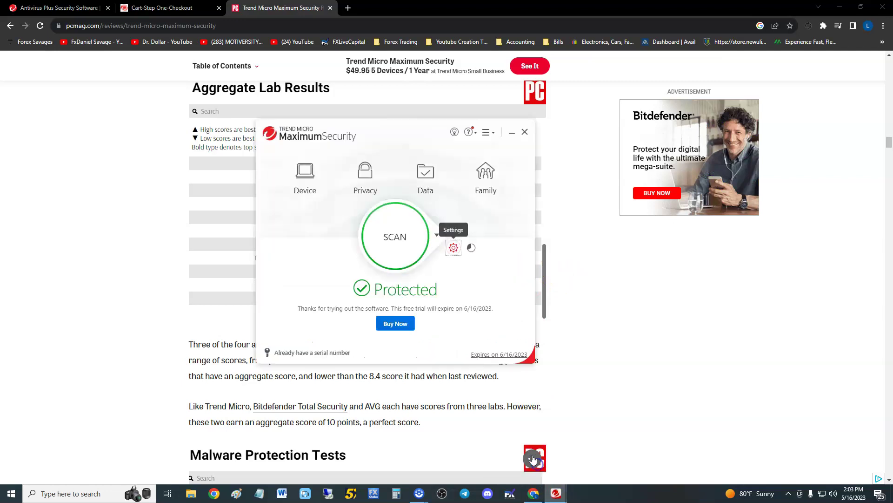
left_click(621, 322)
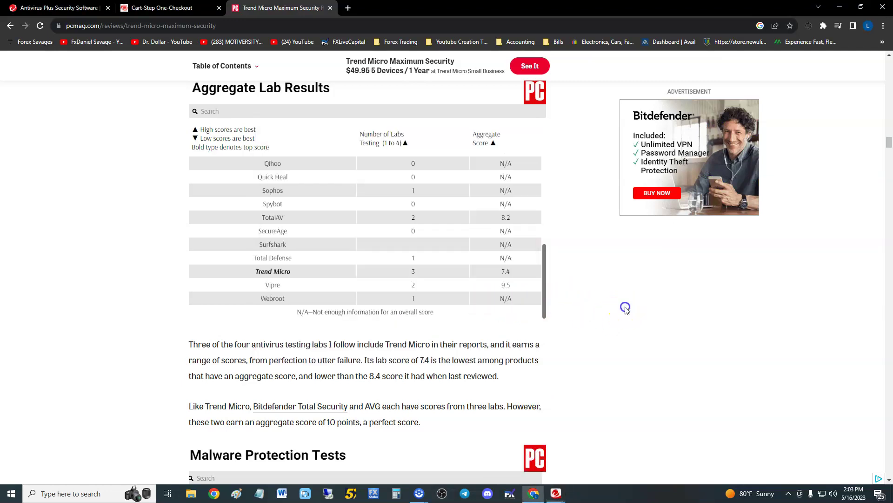
double_click(506, 272)
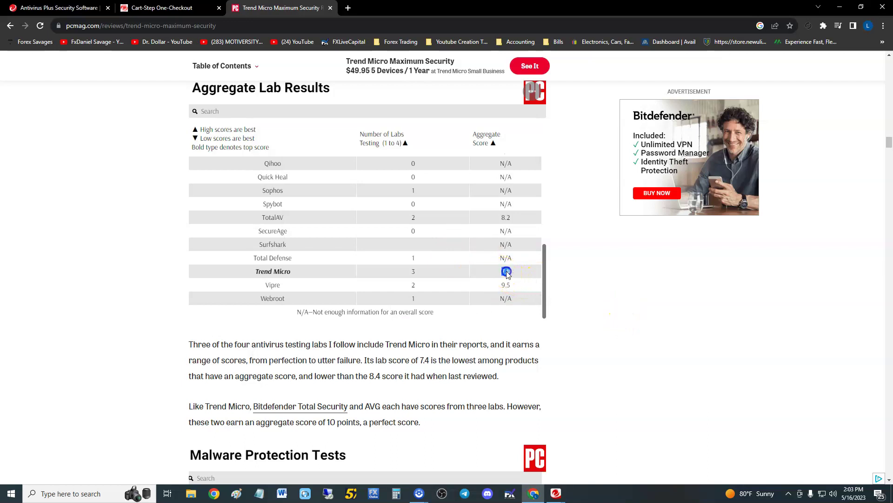
left_click(588, 252)
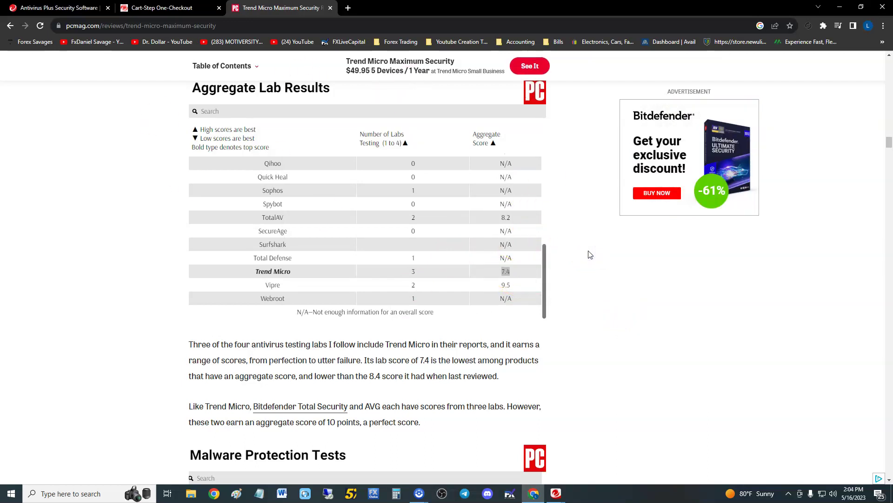